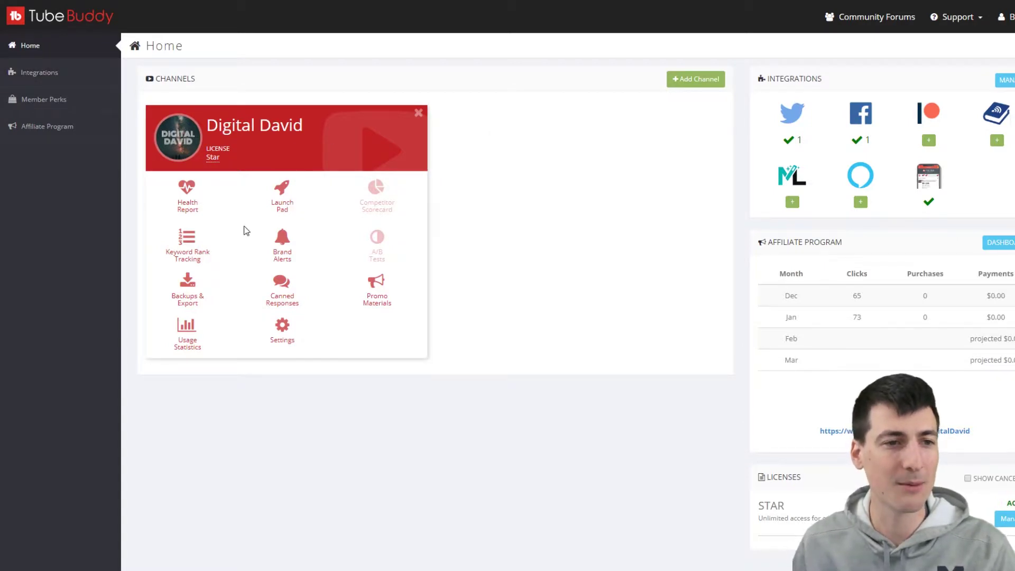
- Browse Integrations and Member Perks, then open the Affiliate Dashboard showing 30% commission and 138 lifetime clicks
{"action": "left_click", "coordinate": [44, 77]}
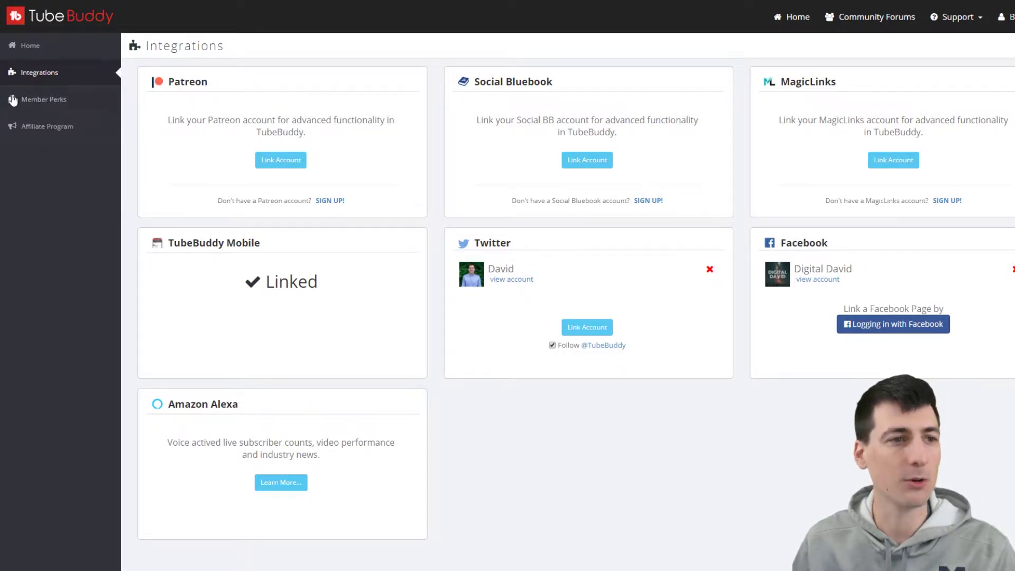
{"action": "left_click", "coordinate": [43, 99]}
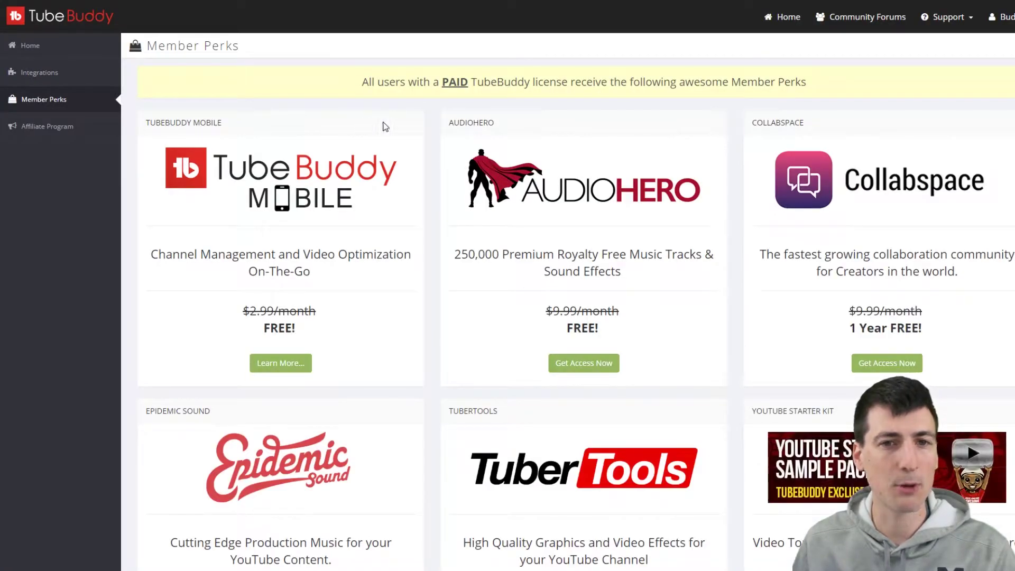
{"action": "scroll", "coordinate": [337, 139], "scroll_direction": "down", "scroll_amount": 1}
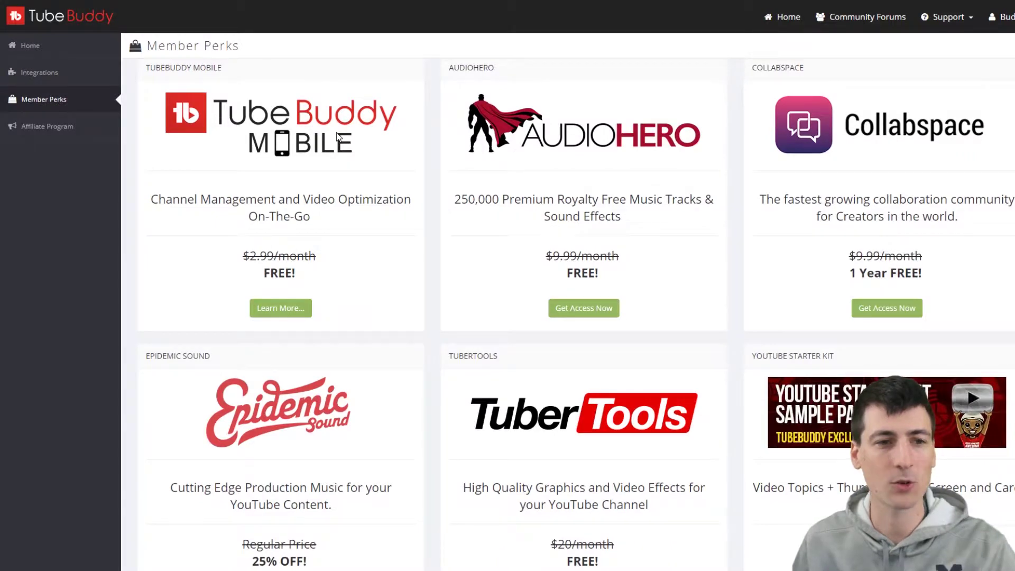
{"action": "scroll", "coordinate": [338, 136], "scroll_direction": "up", "scroll_amount": 1}
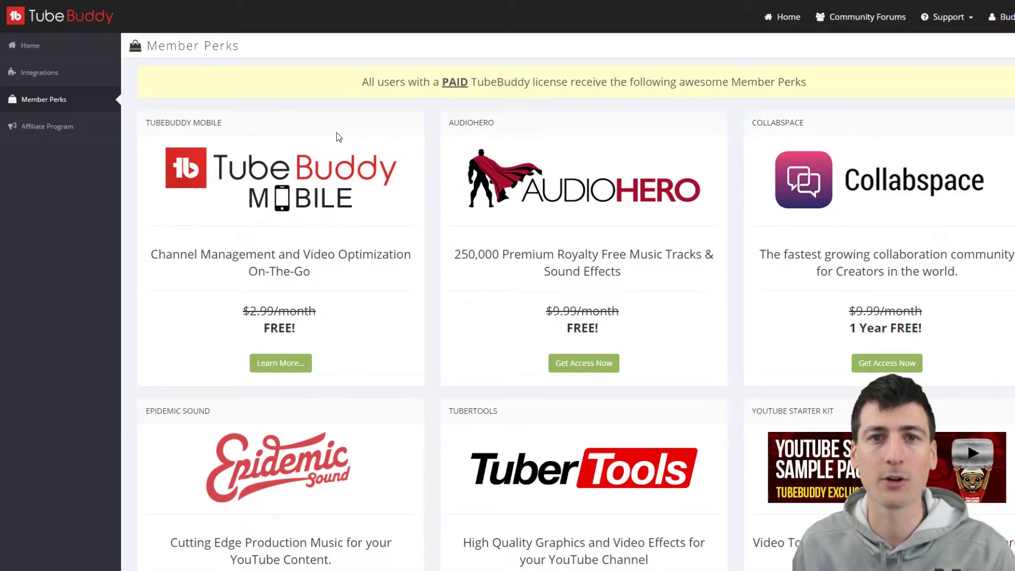
{"action": "left_click", "coordinate": [48, 128]}
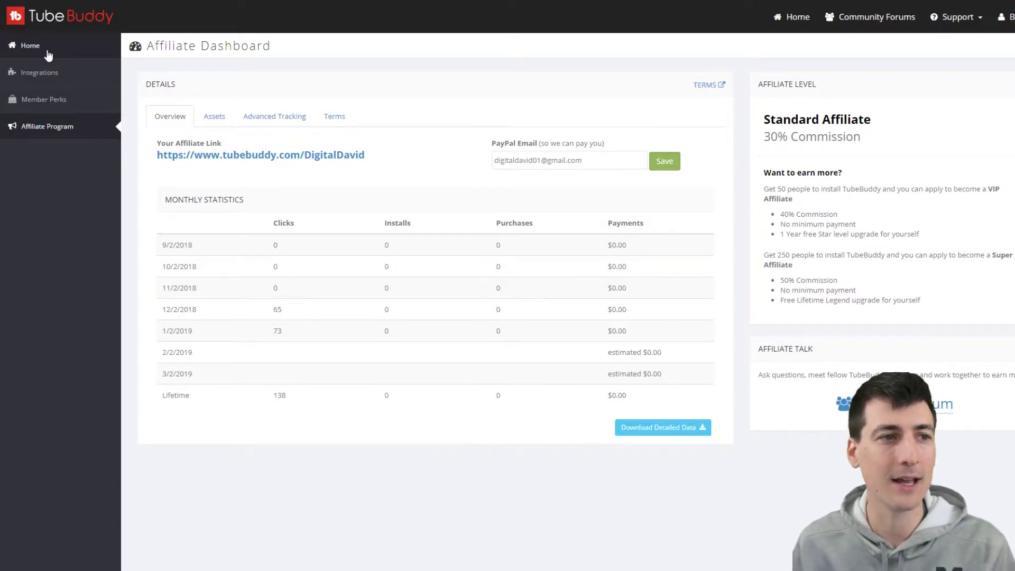
- Go from Home through the Health Report to Usage Stats: 68 hours saved, worth $1,360, Tag Explorer leading with 255 actions
{"action": "left_click", "coordinate": [48, 55]}
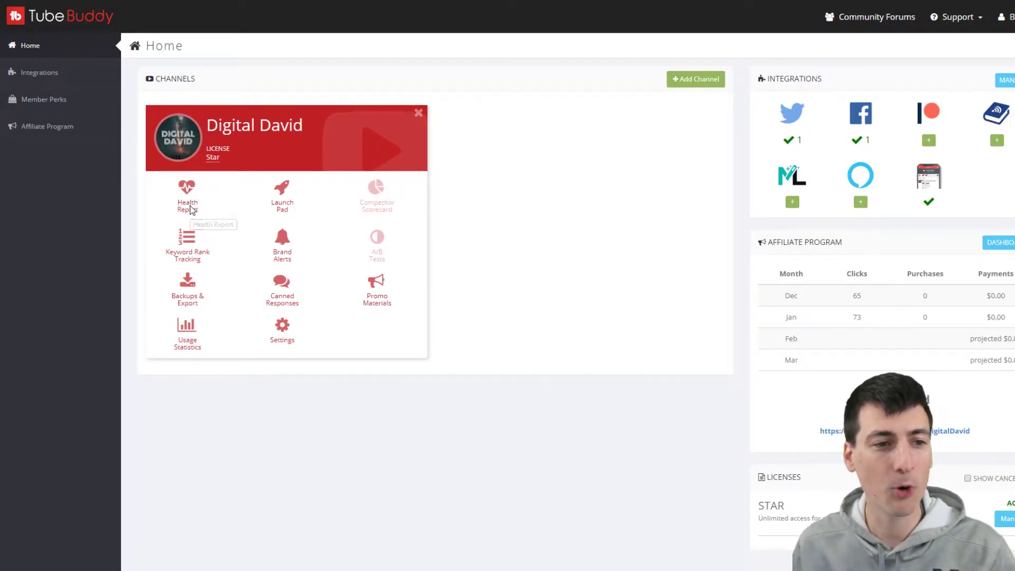
{"action": "left_click", "coordinate": [192, 211]}
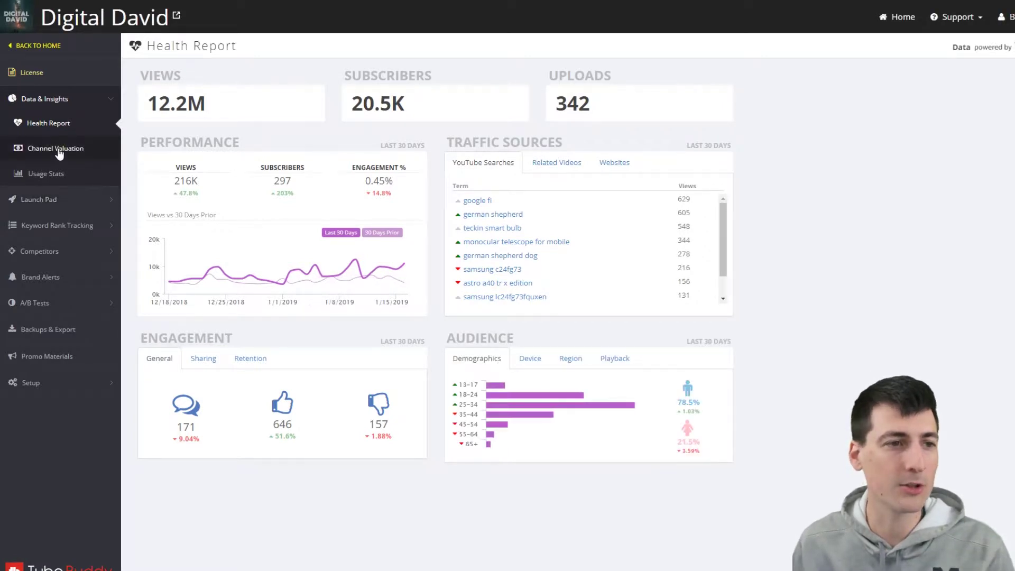
{"action": "left_click", "coordinate": [51, 176]}
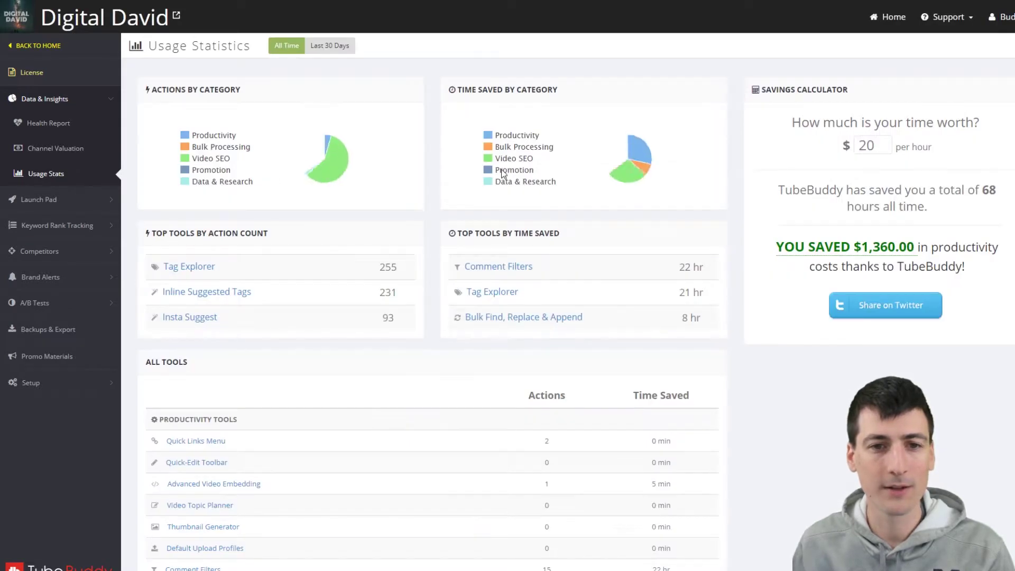
{"action": "mouse_move", "coordinate": [644, 166]}
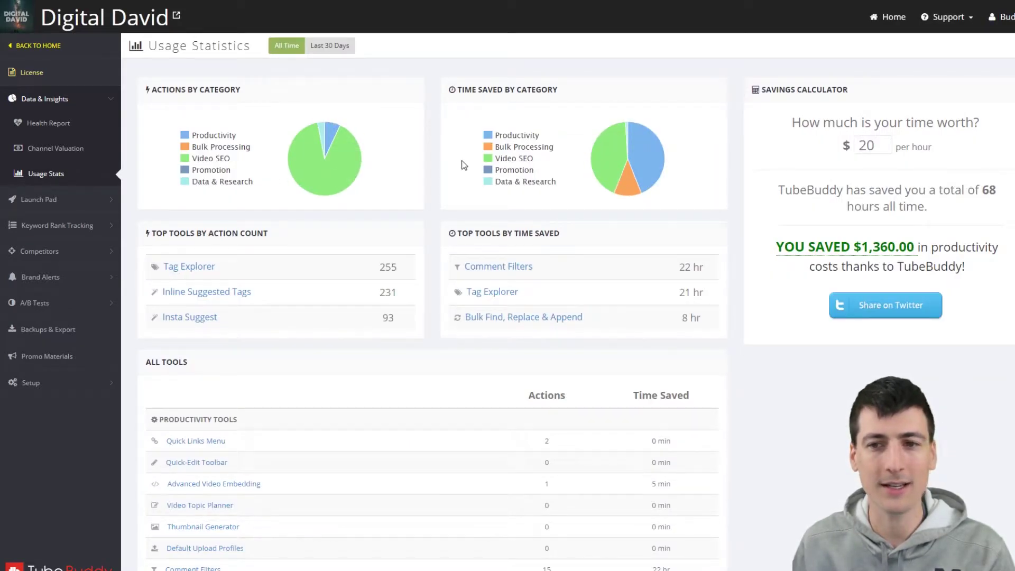
{"action": "scroll", "coordinate": [722, 388], "scroll_direction": "down", "scroll_amount": 2}
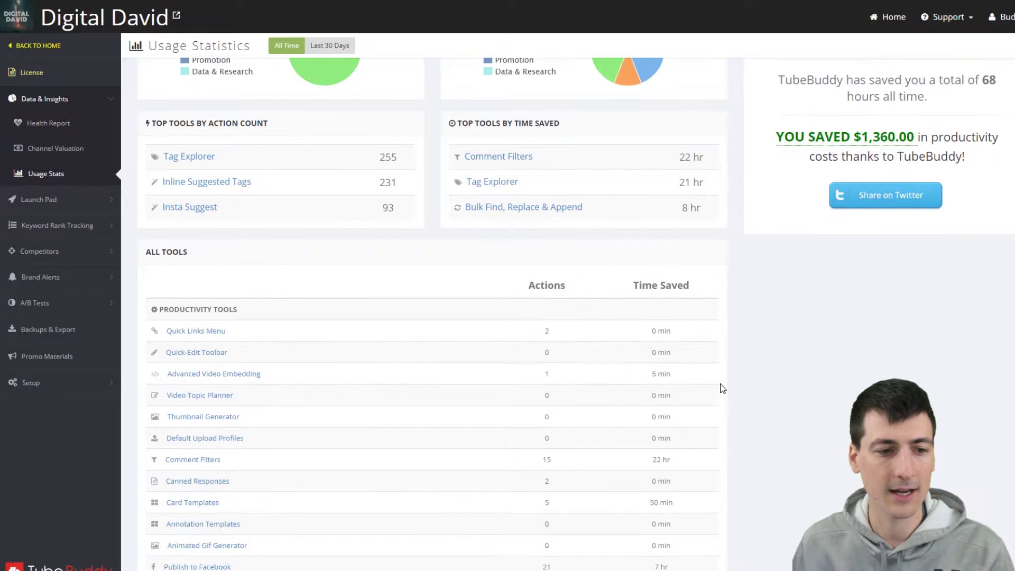
{"action": "scroll", "coordinate": [722, 389], "scroll_direction": "down", "scroll_amount": 3}
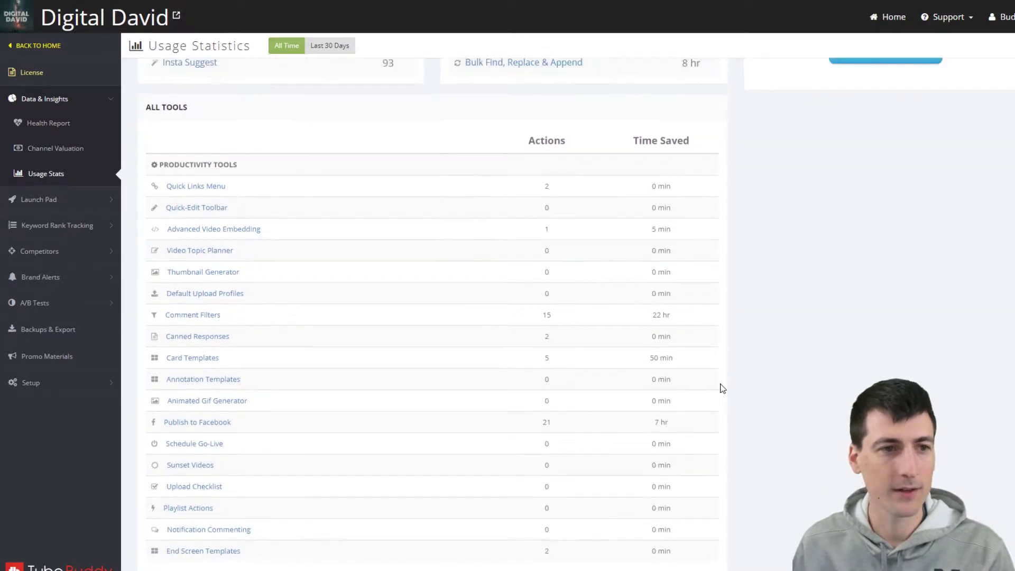
{"action": "scroll", "coordinate": [722, 389], "scroll_direction": "up", "scroll_amount": 4}
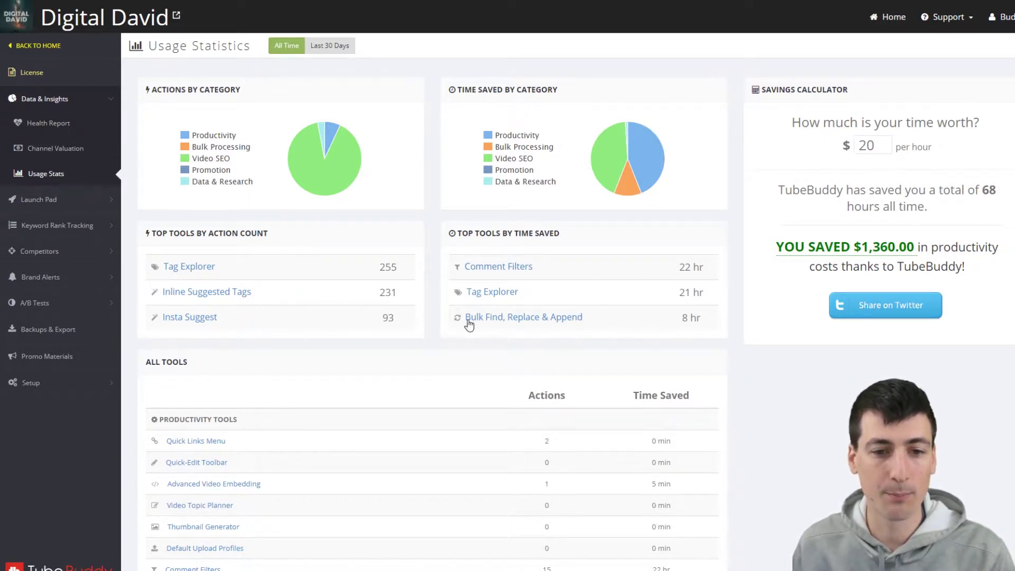
{"action": "left_click_drag", "start_coordinate": [709, 317], "coordinate": [684, 314]}
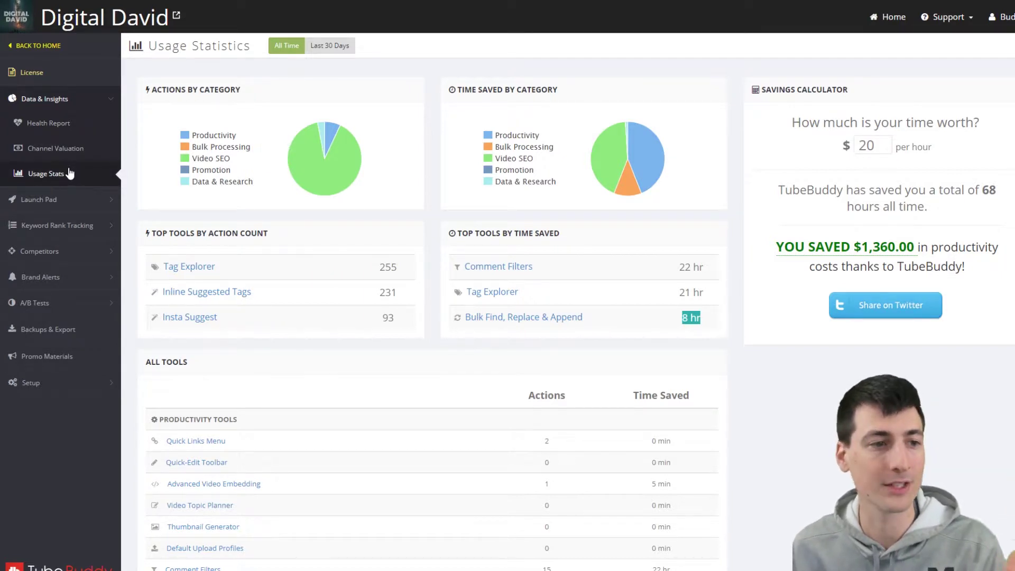
- Open the Launch Pad dashboard and its Checklist Template, from Write a Compelling Title to Share on Social Media
{"action": "left_click", "coordinate": [65, 199]}
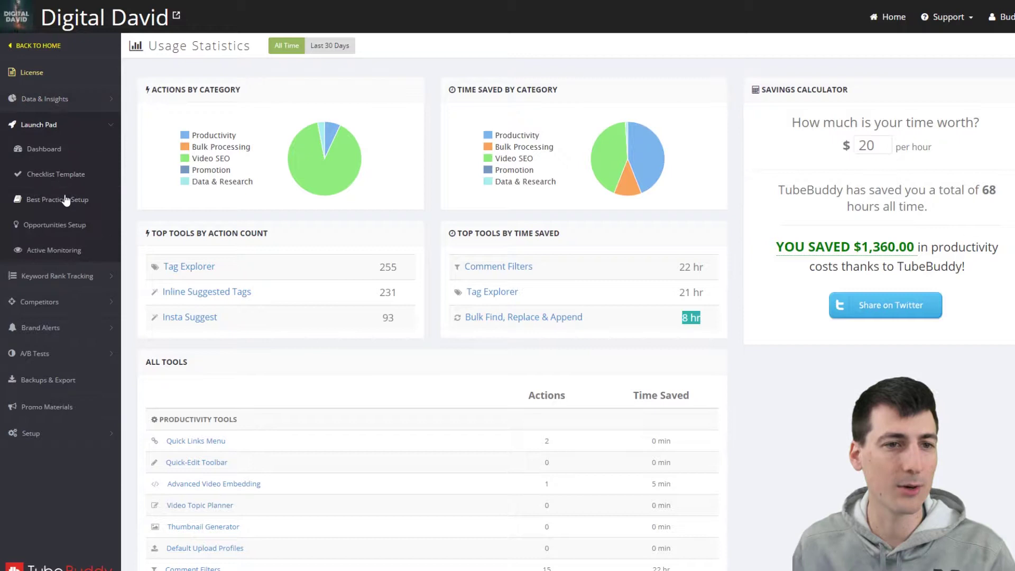
{"action": "left_click", "coordinate": [54, 150]}
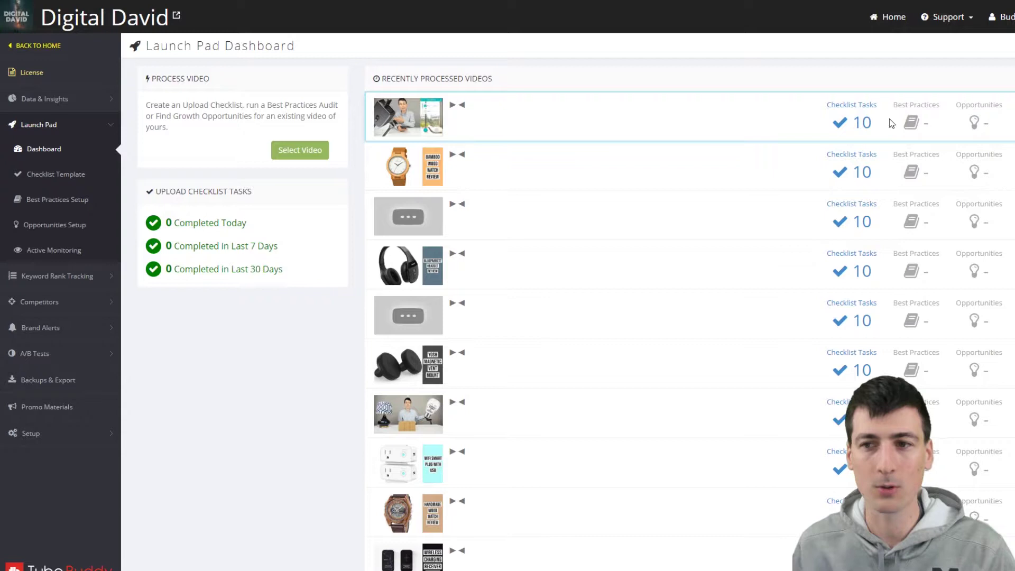
{"action": "left_click", "coordinate": [70, 174]}
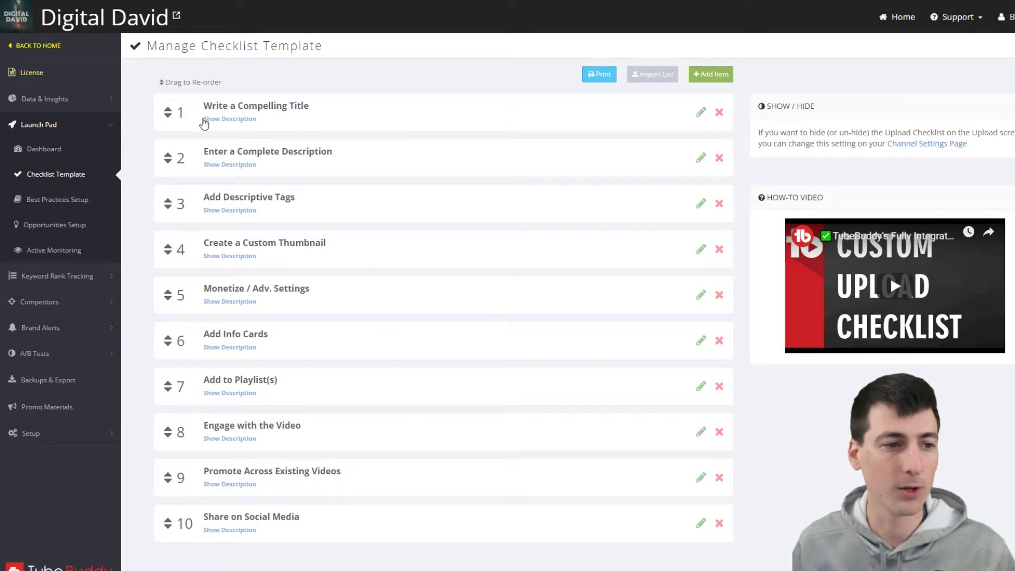
- View Launch Pad's Best Practices and Opportunities setups, then the Active Monitoring settings requiring a Legend License
{"action": "left_click", "coordinate": [65, 200]}
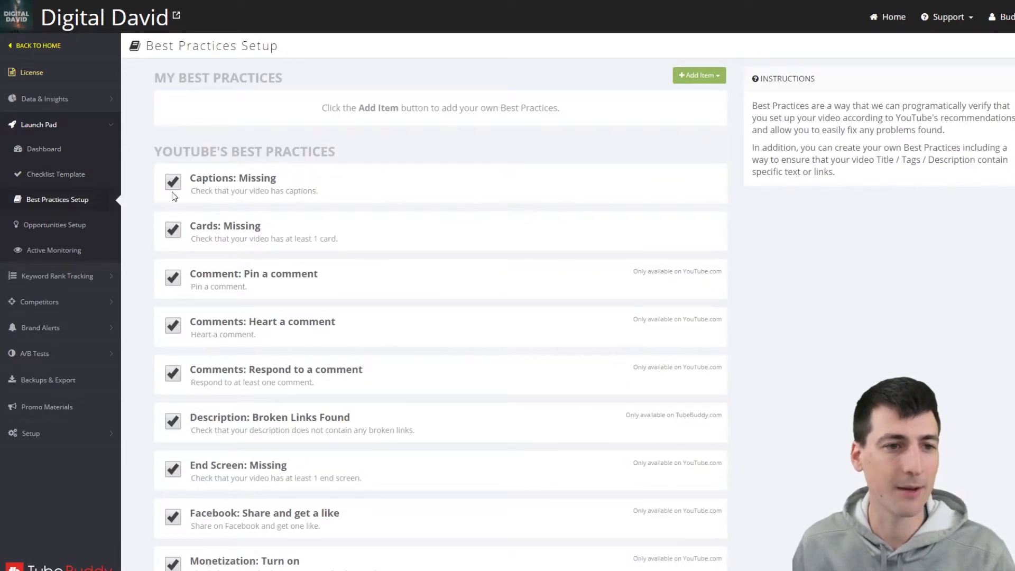
{"action": "scroll", "coordinate": [390, 162], "scroll_direction": "down", "scroll_amount": 5}
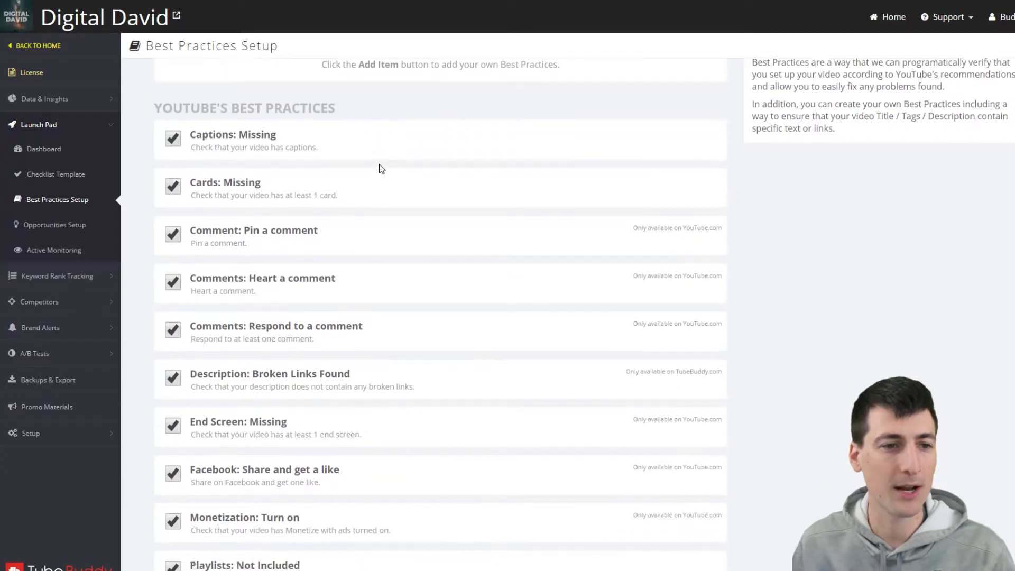
{"action": "scroll", "coordinate": [377, 451], "scroll_direction": "up", "scroll_amount": 5}
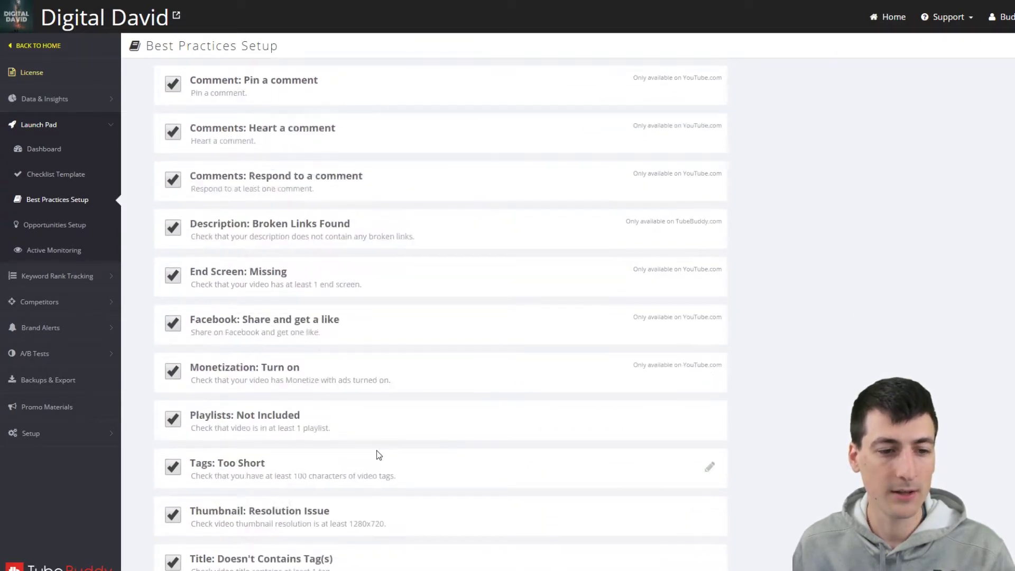
{"action": "left_click", "coordinate": [48, 232]}
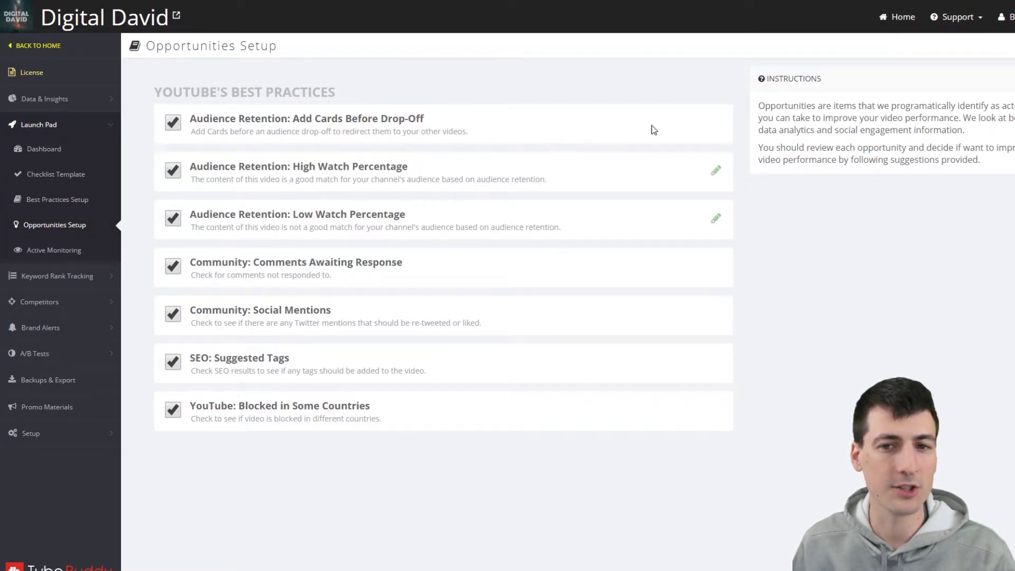
{"action": "left_click", "coordinate": [46, 251]}
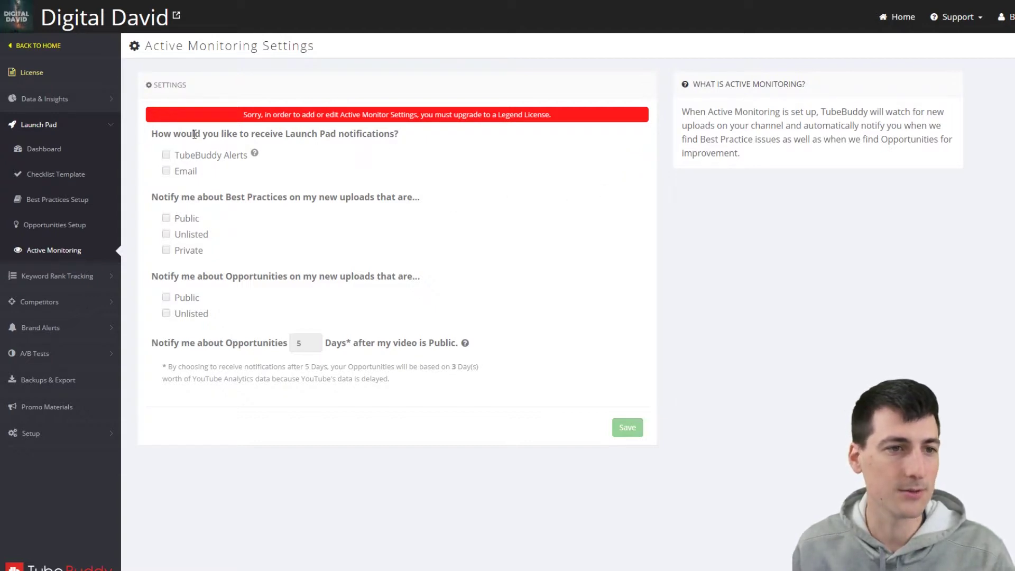
- Check Keyword Rank Tracking's Keywords to Track, Ranking Reports and Scheduling (set to Never), then expand Competitors
{"action": "left_click", "coordinate": [54, 278]}
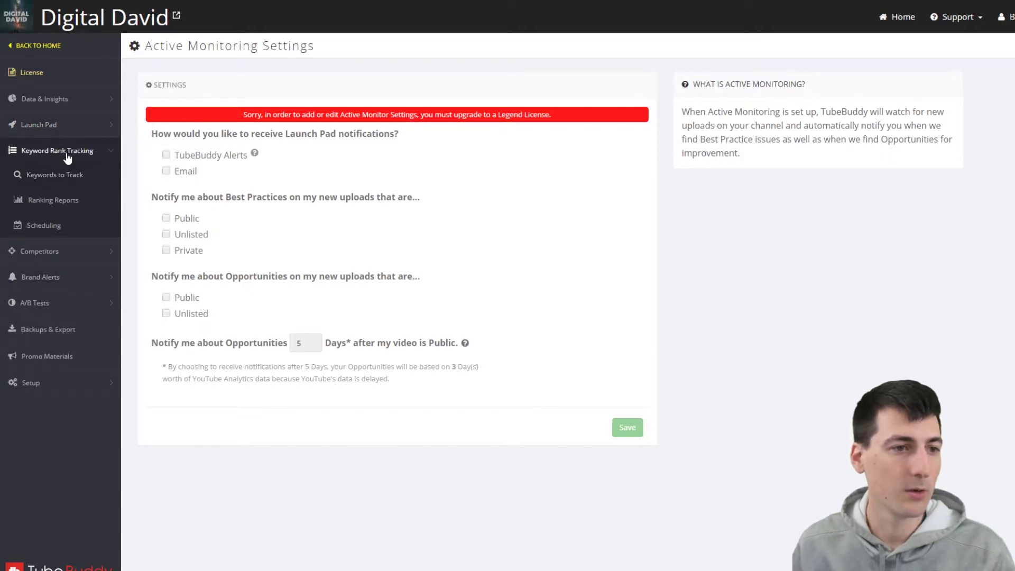
{"action": "left_click", "coordinate": [85, 153]}
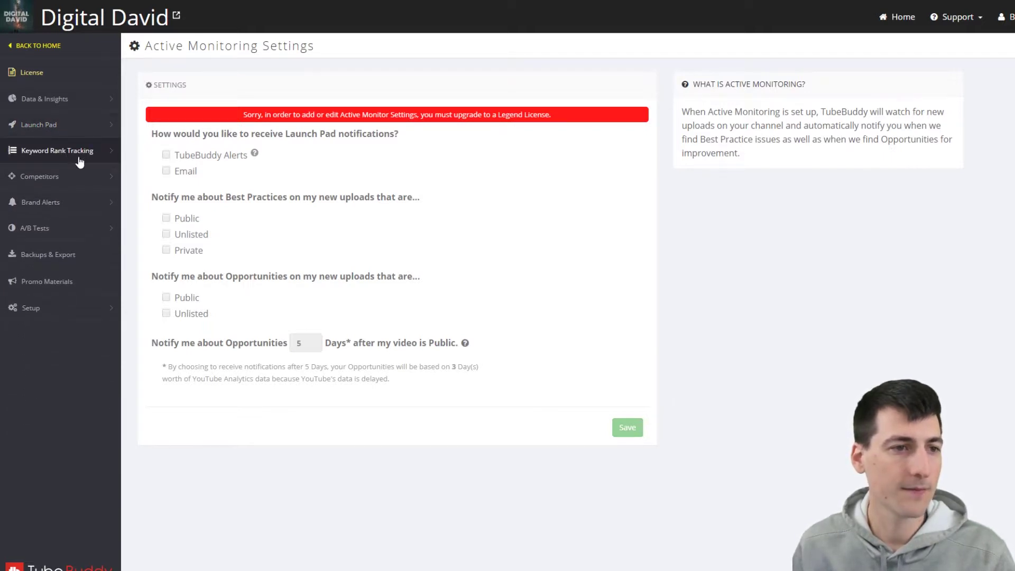
{"action": "left_click", "coordinate": [80, 154]}
{"action": "left_click", "coordinate": [63, 180]}
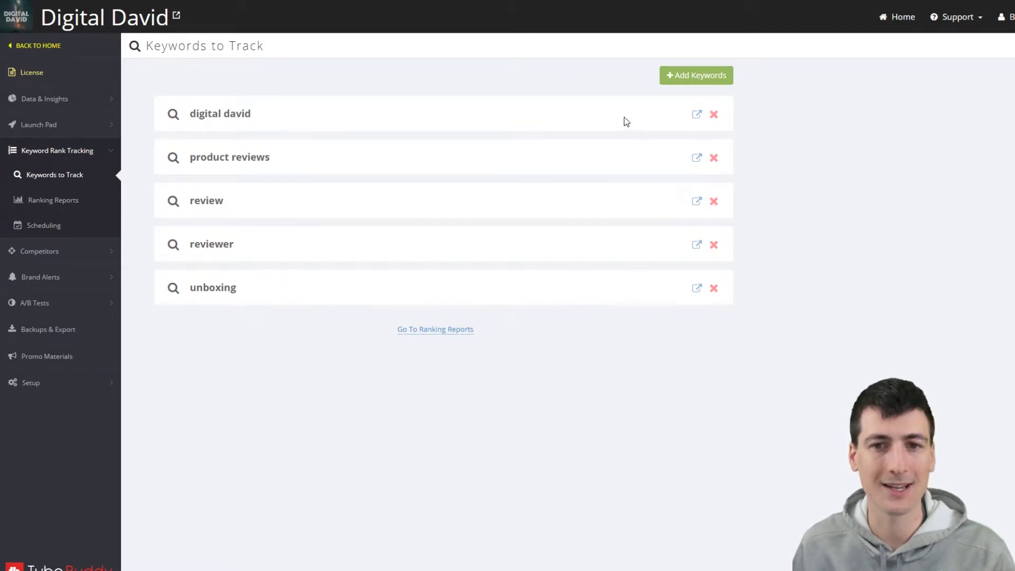
{"action": "left_click", "coordinate": [57, 200]}
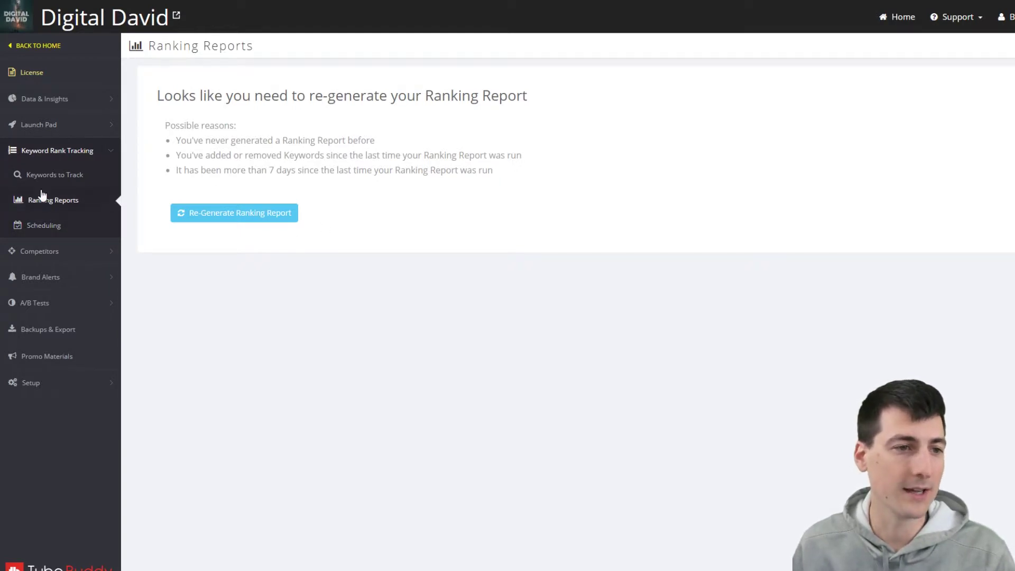
{"action": "left_click", "coordinate": [47, 223]}
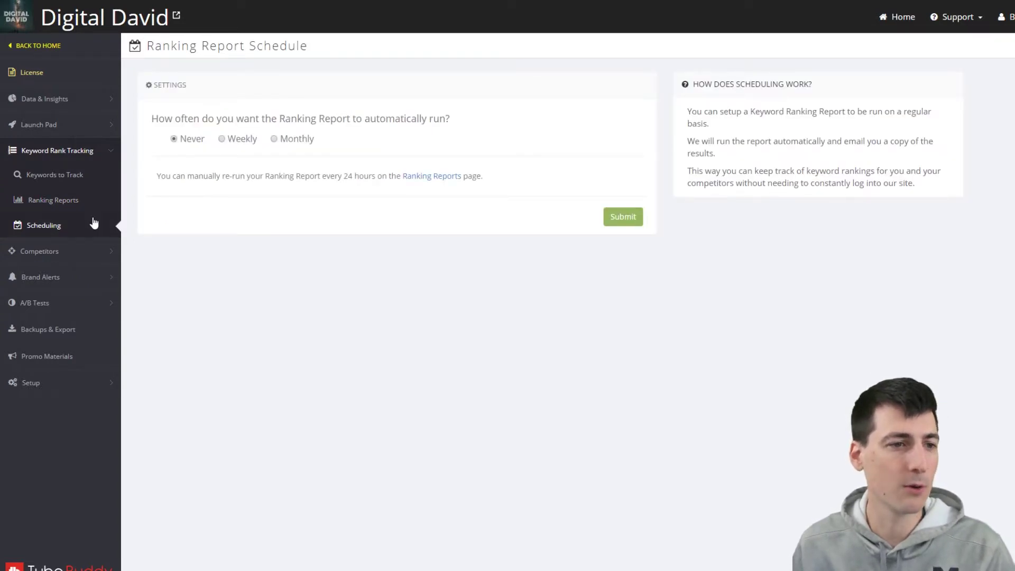
{"action": "left_click", "coordinate": [69, 254]}
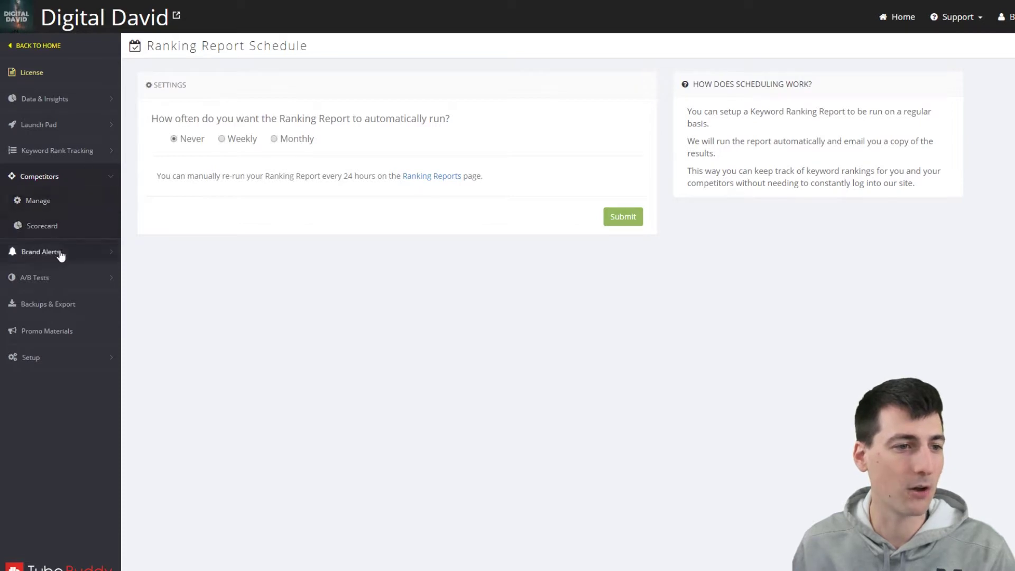
- View the Brand Alerts management page, then the empty Manage AB Tests page with its sample report
{"action": "left_click", "coordinate": [59, 253]}
{"action": "left_click", "coordinate": [37, 227]}
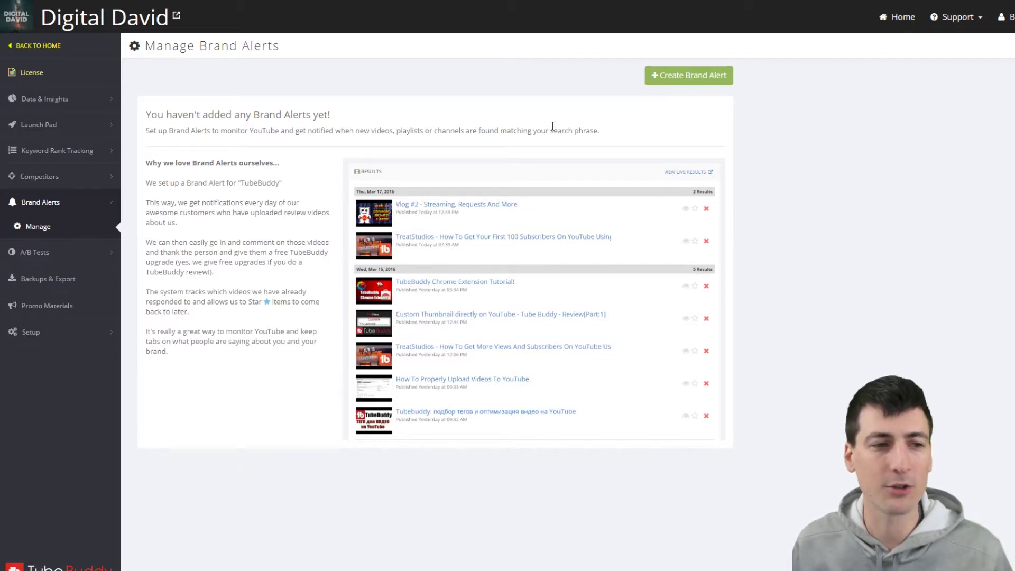
{"action": "left_click", "coordinate": [65, 255]}
{"action": "left_click", "coordinate": [65, 254]}
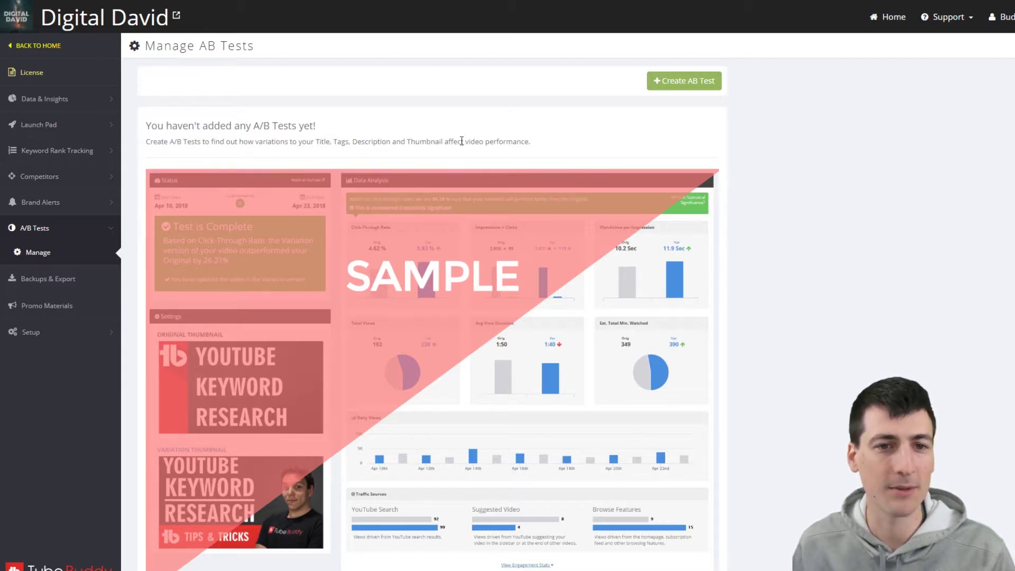
- Open the Backups & Export page, which shows no backups run yet
{"action": "scroll", "coordinate": [536, 144], "scroll_direction": "down", "scroll_amount": 1}
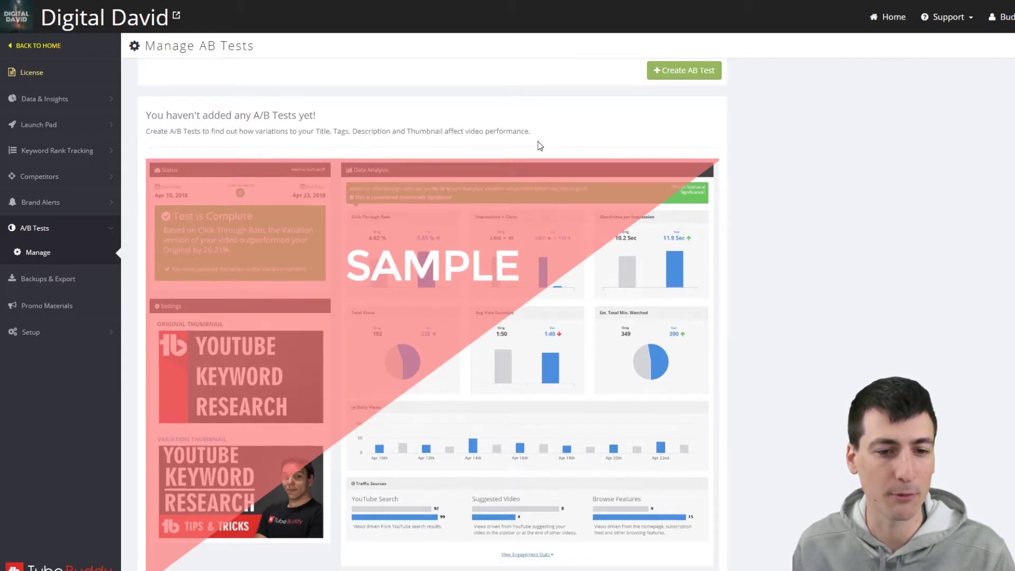
{"action": "left_click", "coordinate": [52, 277]}
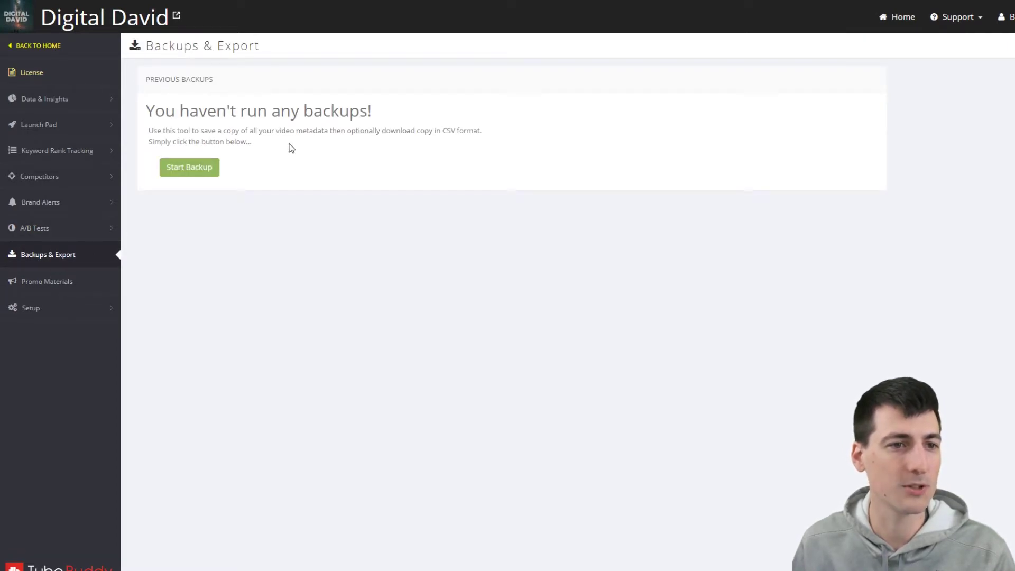
{"action": "left_click", "coordinate": [47, 285]}
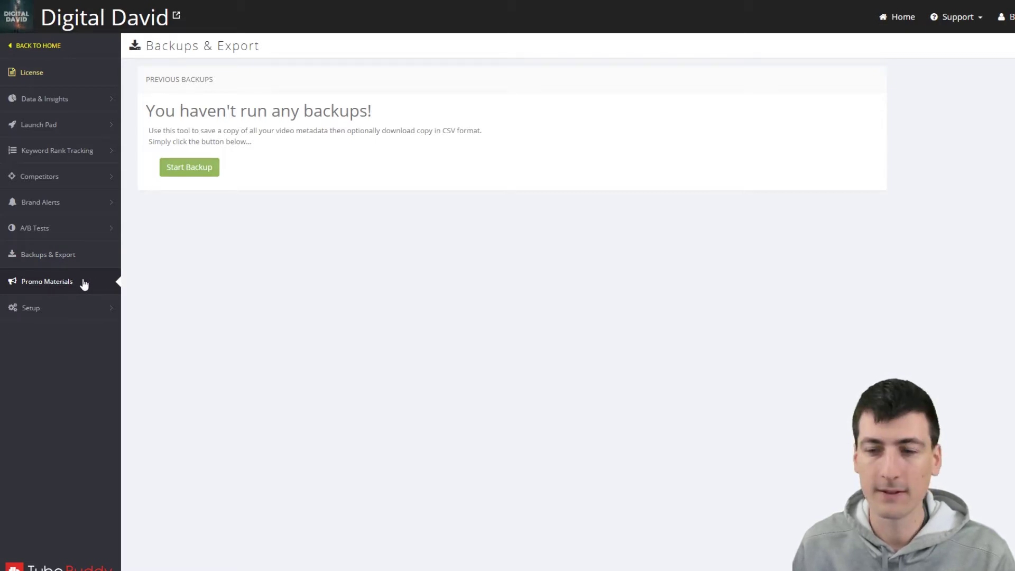
- Scroll through Promo Materials' tracking links, video links, channel art and embed code, then return home
{"action": "left_click", "coordinate": [46, 309]}
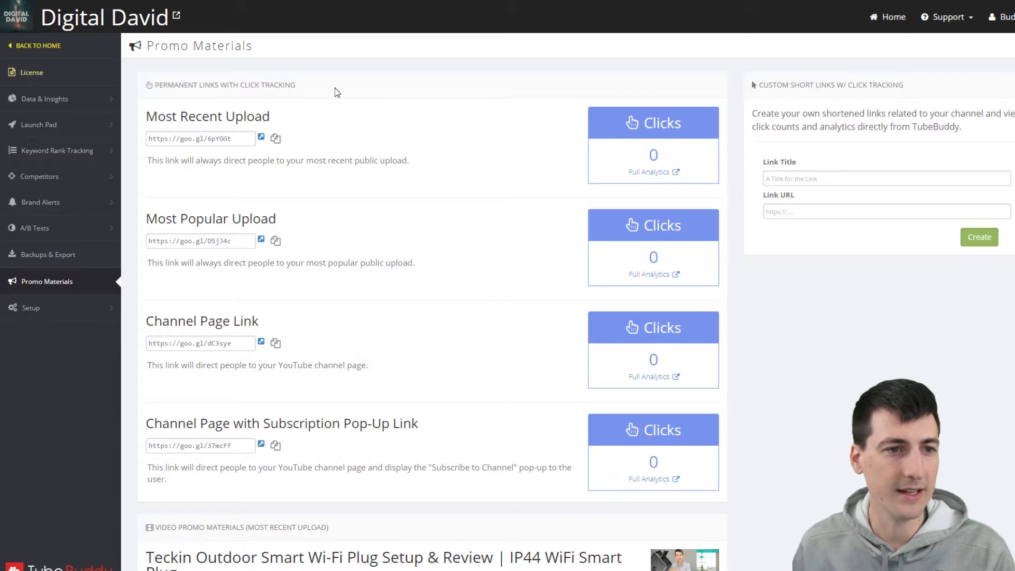
{"action": "scroll", "coordinate": [420, 147], "scroll_direction": "down", "scroll_amount": 5}
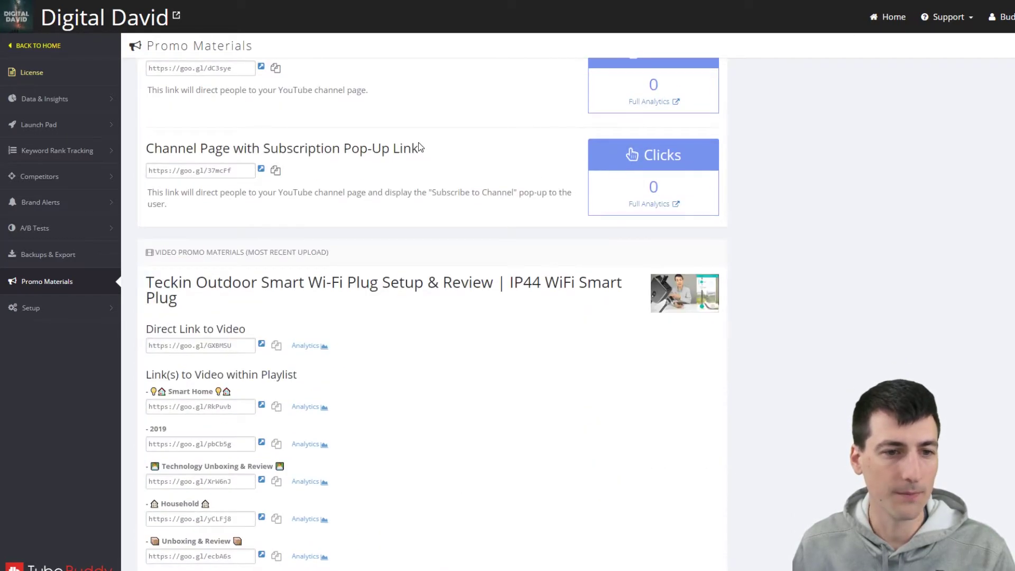
{"action": "scroll", "coordinate": [518, 254], "scroll_direction": "down", "scroll_amount": 4}
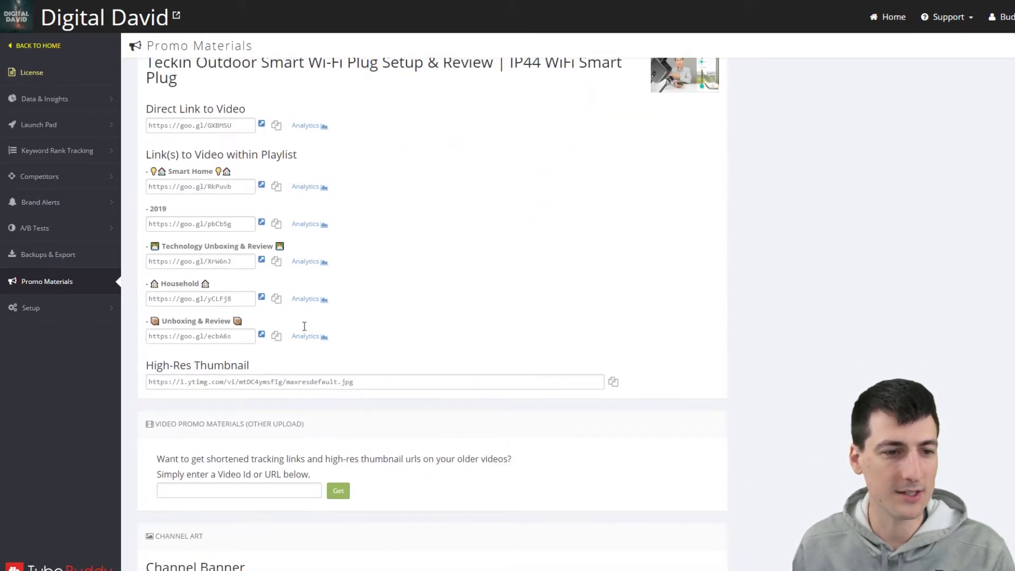
{"action": "scroll", "coordinate": [305, 326], "scroll_direction": "up", "scroll_amount": 9}
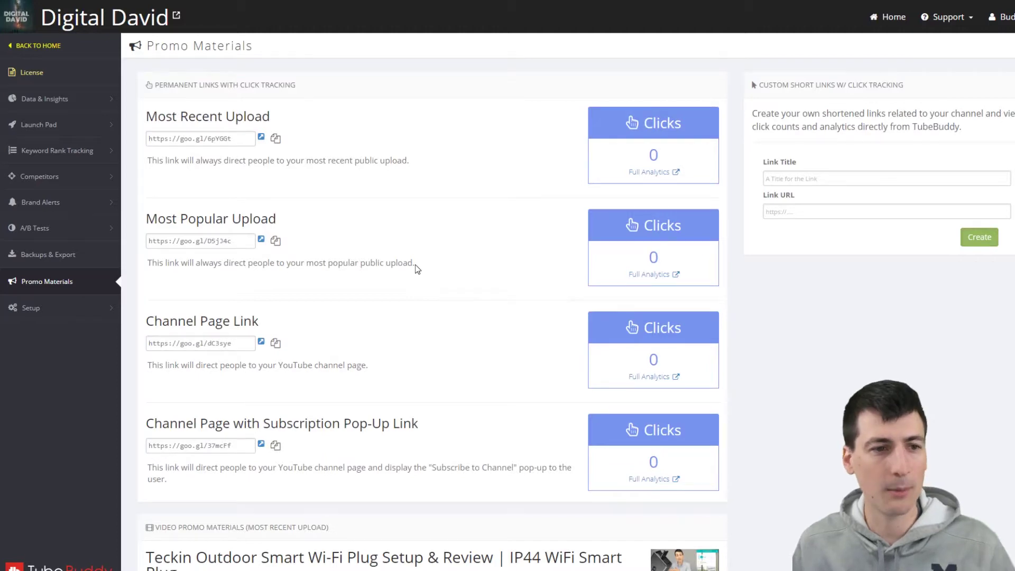
{"action": "scroll", "coordinate": [416, 266], "scroll_direction": "down", "scroll_amount": 3}
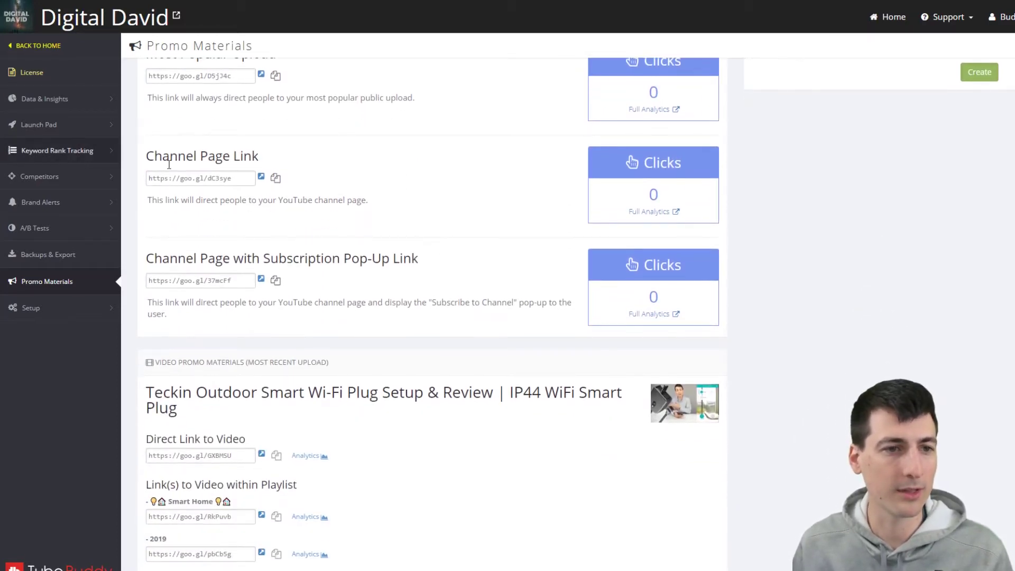
{"action": "scroll", "coordinate": [242, 242], "scroll_direction": "down", "scroll_amount": 6}
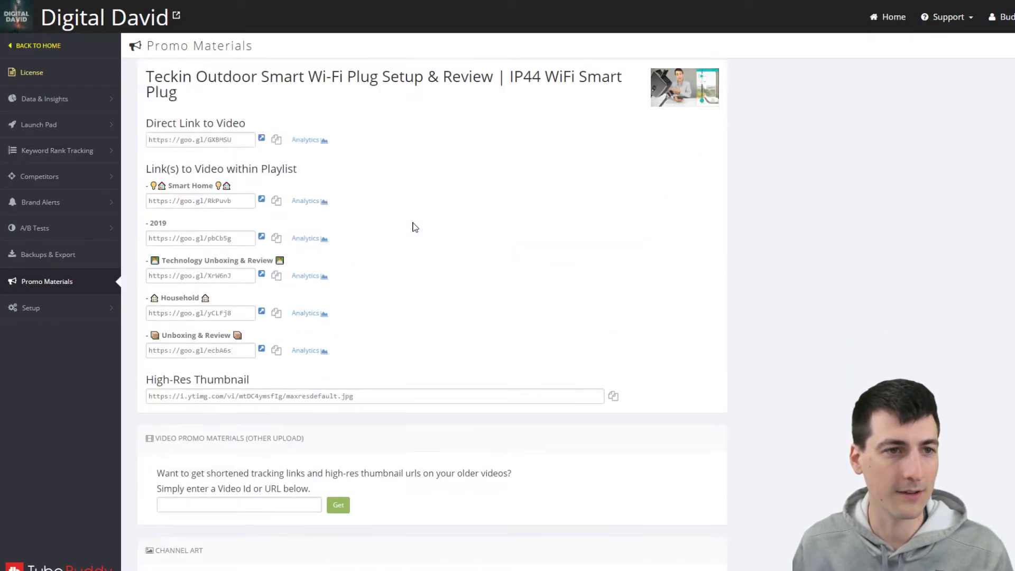
{"action": "scroll", "coordinate": [414, 226], "scroll_direction": "down", "scroll_amount": 9}
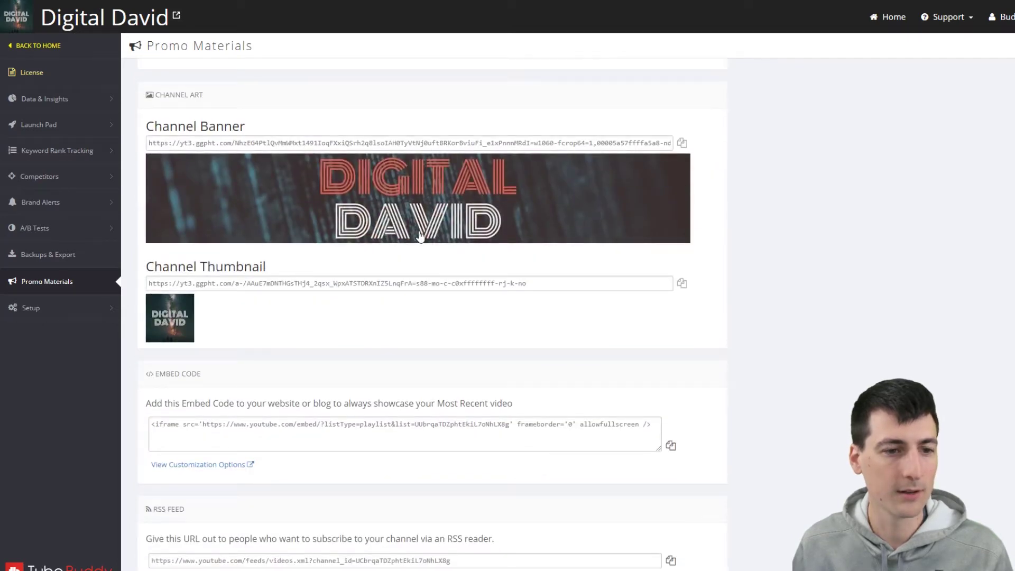
{"action": "scroll", "coordinate": [435, 291], "scroll_direction": "up", "scroll_amount": 18}
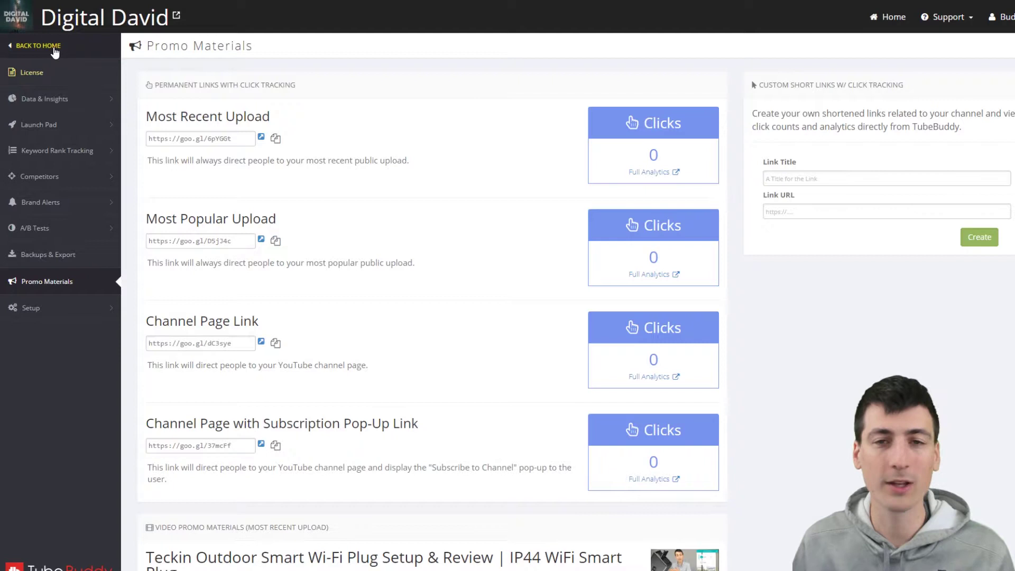
{"action": "left_click", "coordinate": [53, 51]}
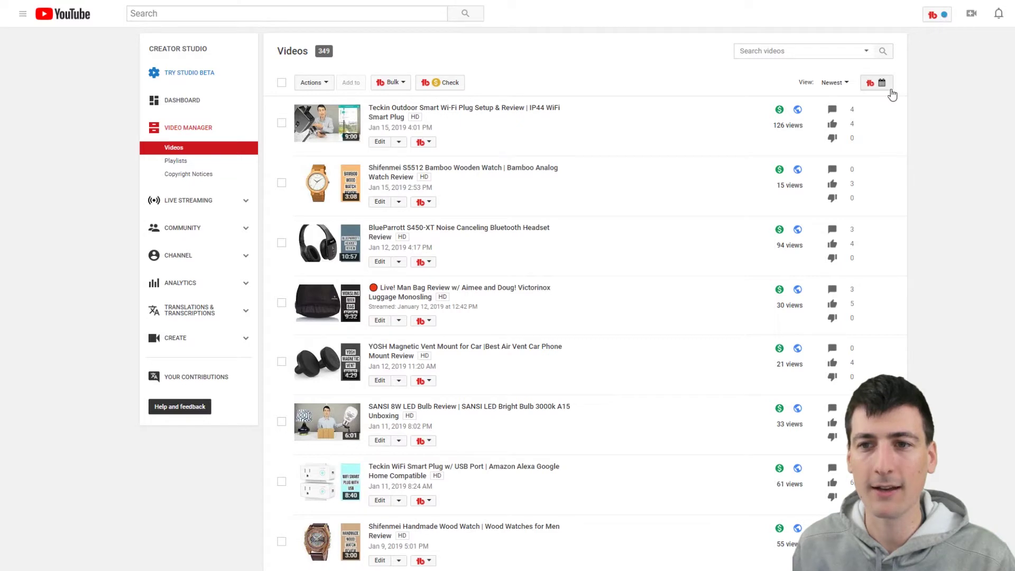
- Open and close TubeBuddy's Bulk tools dropdown on the 349-video list
{"action": "left_click", "coordinate": [405, 84]}
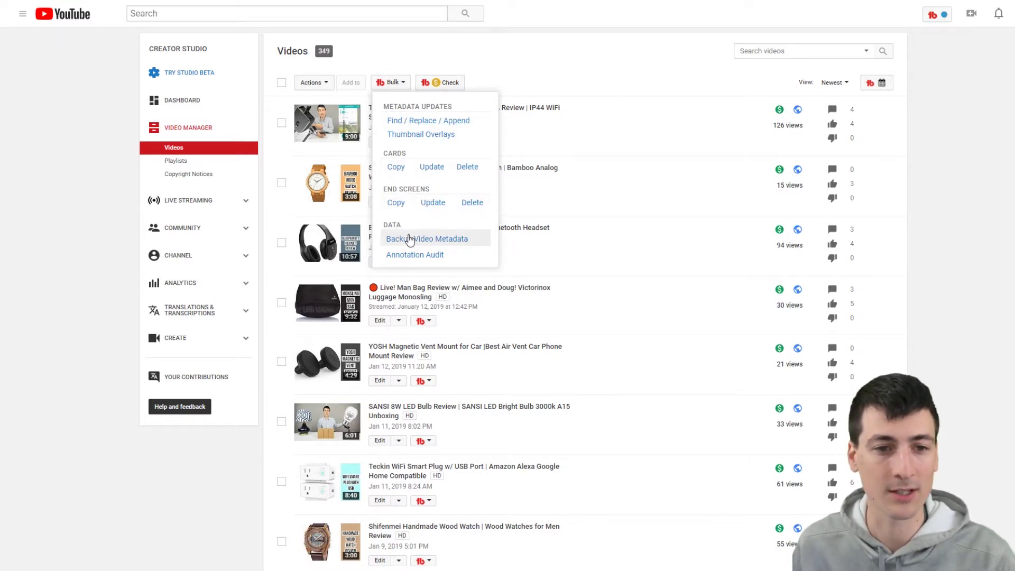
{"action": "left_click", "coordinate": [459, 81]}
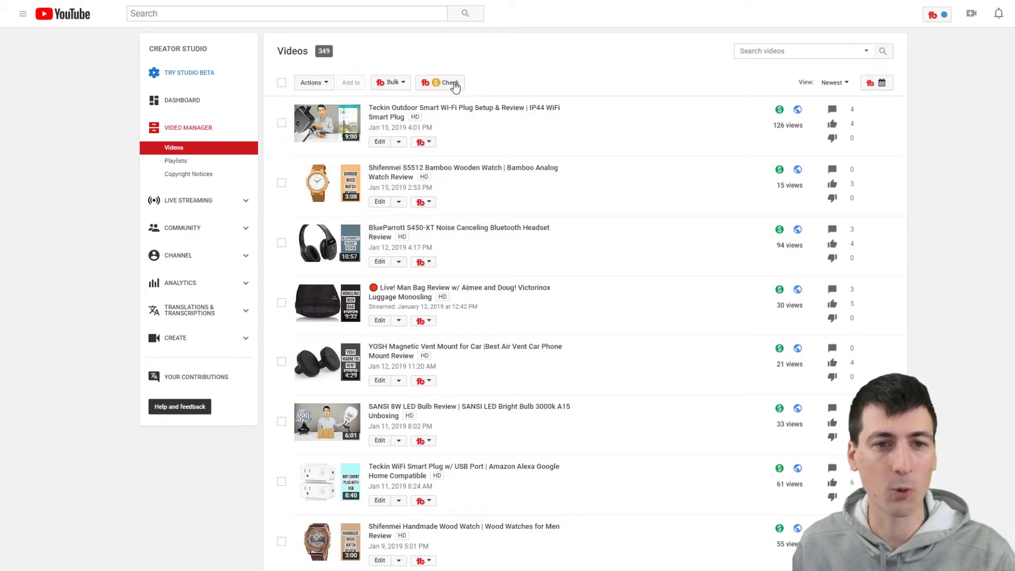
- Run the Demonetization Double-Check, which finds 2 limited-ads videos already under review, and close the results
{"action": "left_click", "coordinate": [457, 82]}
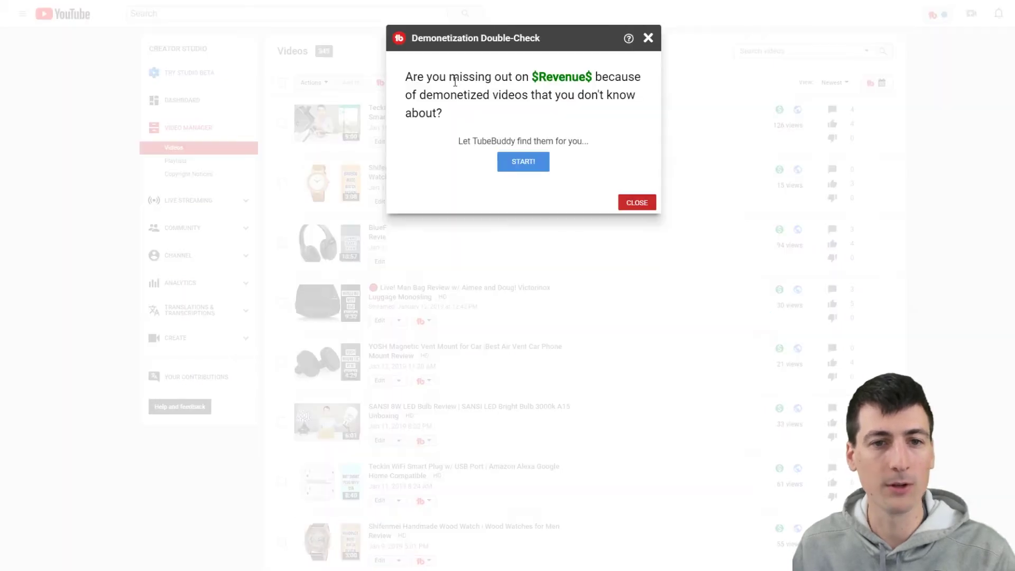
{"action": "left_click", "coordinate": [527, 165]}
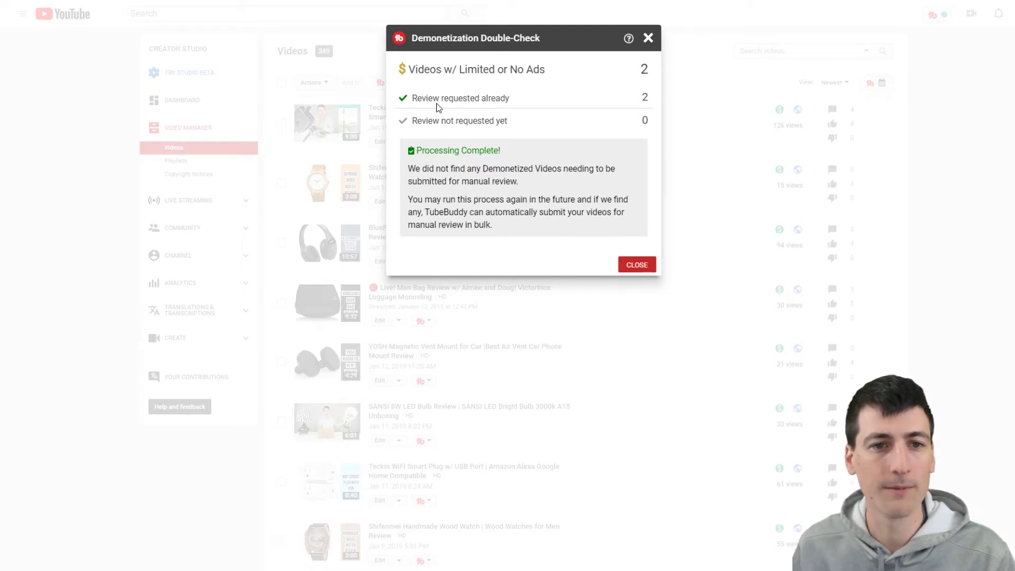
{"action": "left_click", "coordinate": [631, 271]}
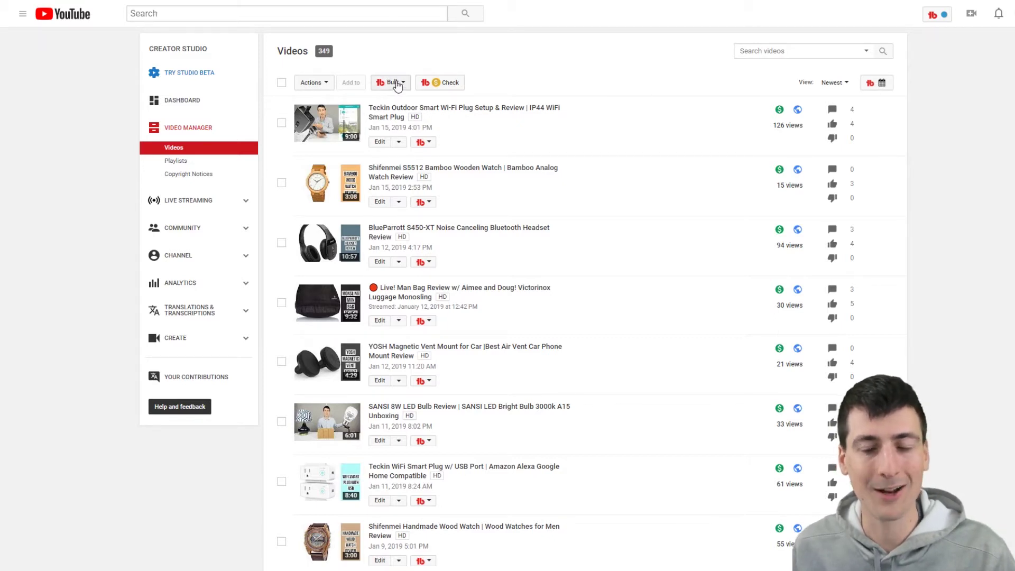
{"action": "left_click", "coordinate": [880, 86]}
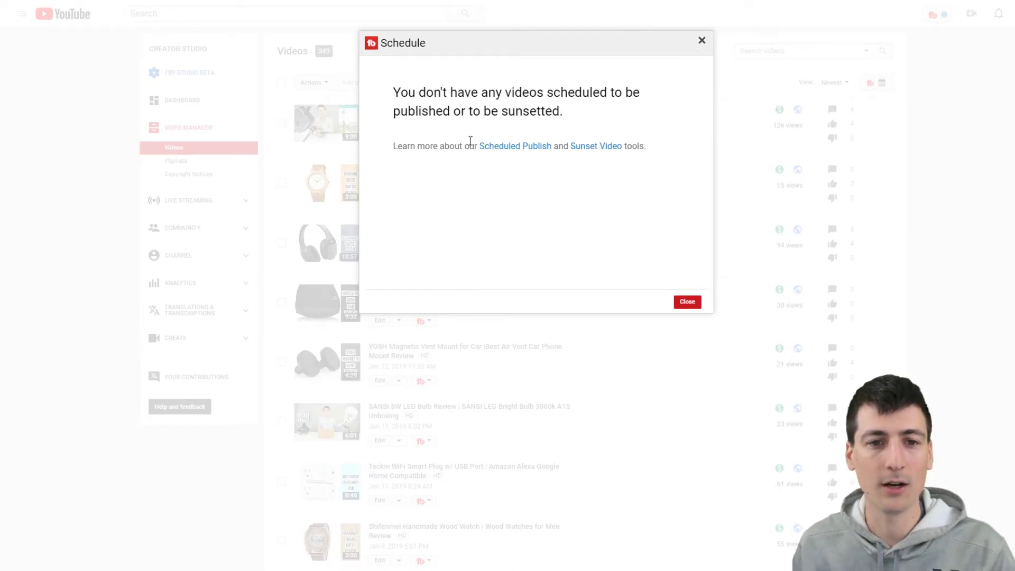
{"action": "left_click", "coordinate": [703, 42]}
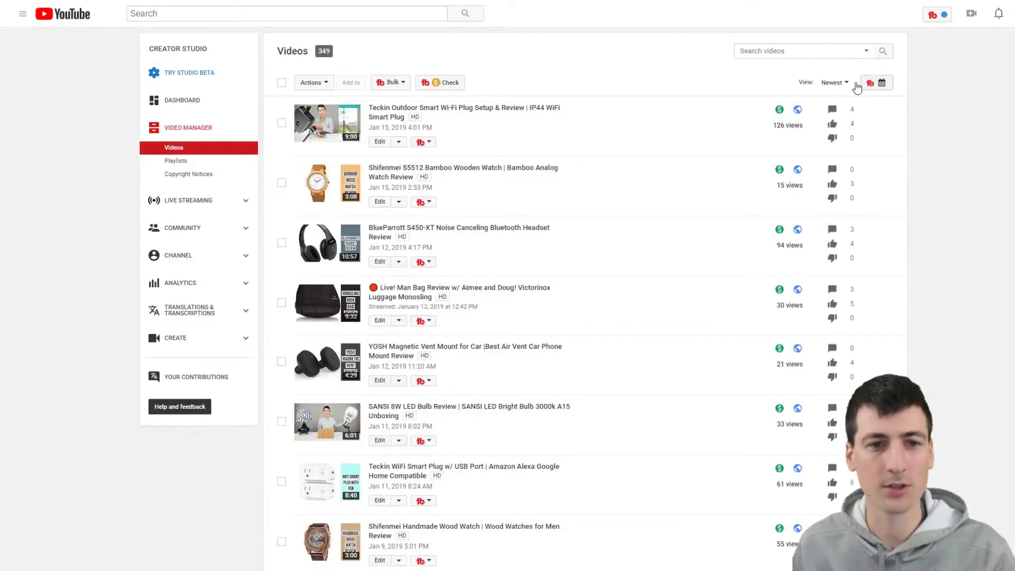
{"action": "left_click", "coordinate": [428, 142]}
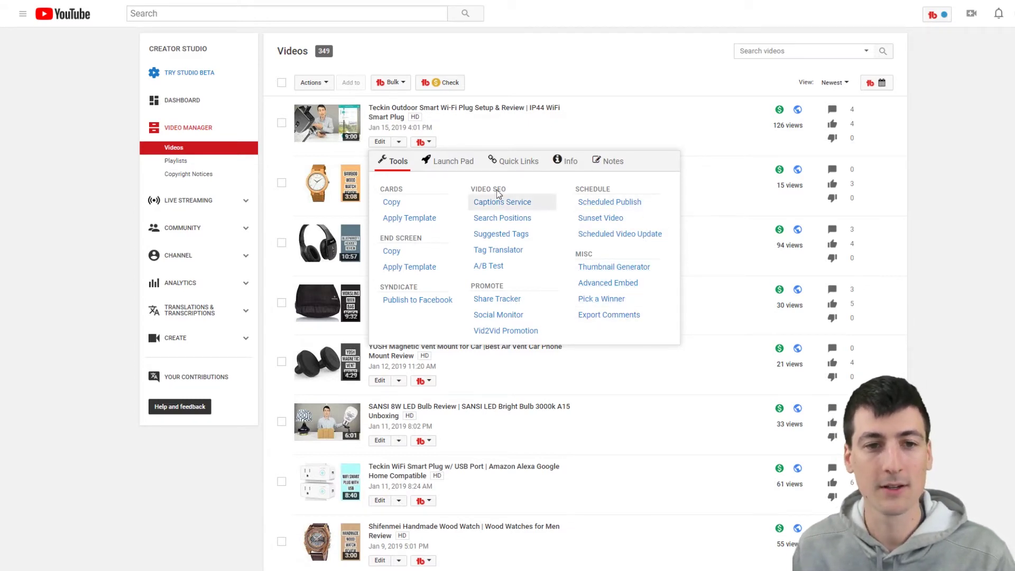
{"action": "left_click", "coordinate": [452, 170]}
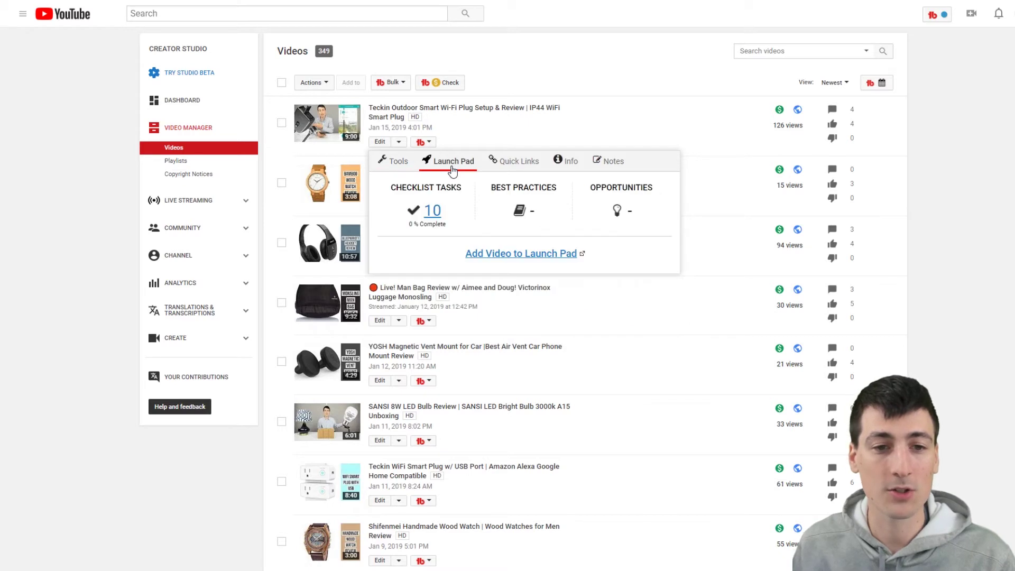
{"action": "left_click", "coordinate": [496, 167]}
{"action": "left_click", "coordinate": [580, 162]}
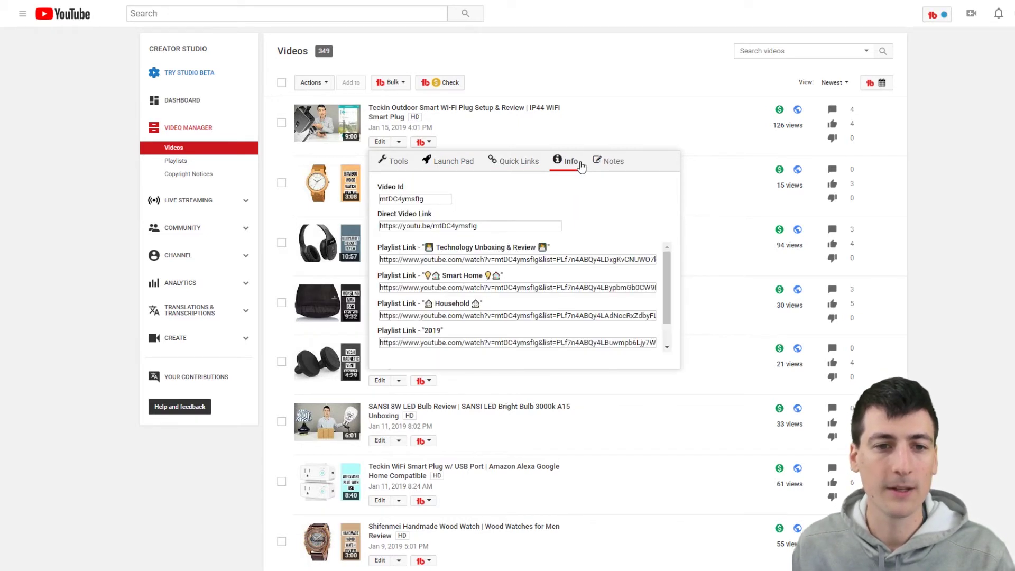
{"action": "scroll", "coordinate": [563, 198], "scroll_direction": "down", "scroll_amount": 1}
{"action": "scroll", "coordinate": [603, 199], "scroll_direction": "up", "scroll_amount": 1}
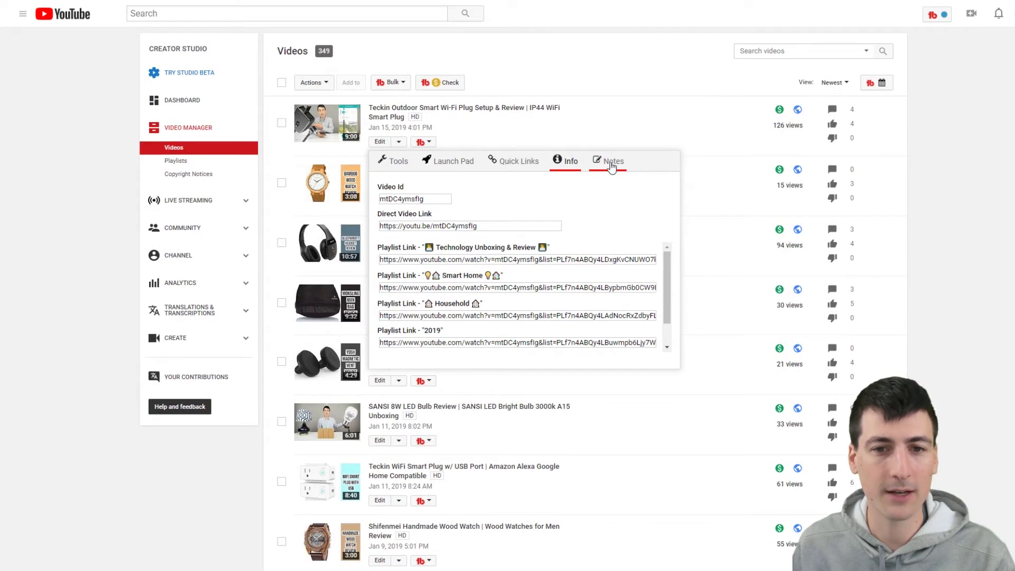
{"action": "left_click", "coordinate": [611, 159]}
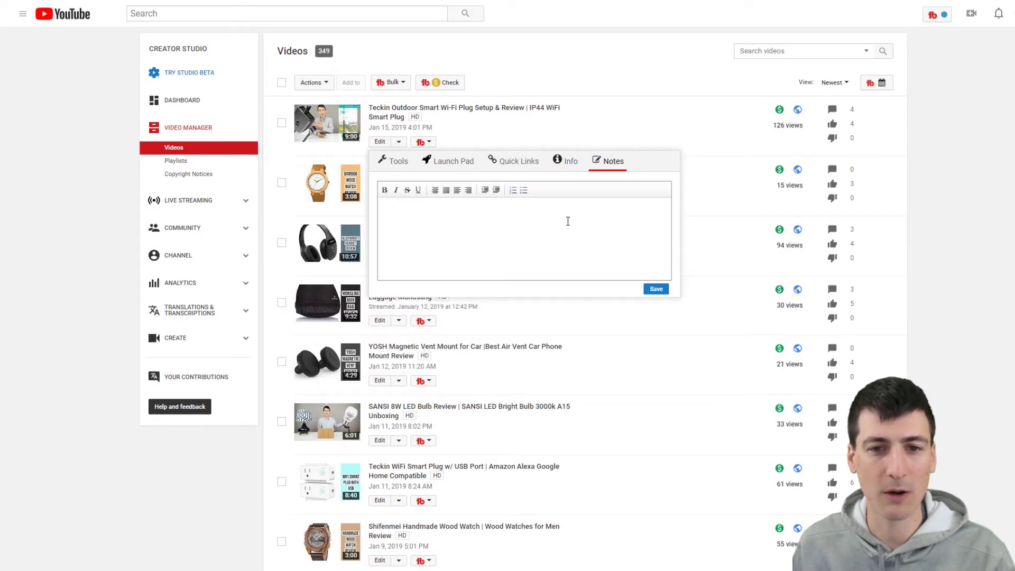
{"action": "left_click", "coordinate": [662, 290]}
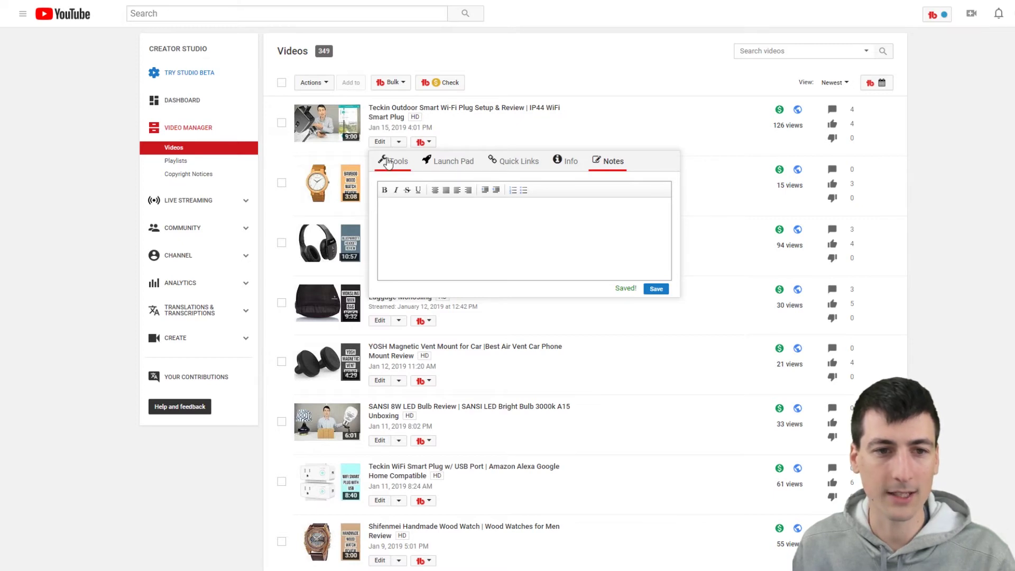
{"action": "left_click", "coordinate": [608, 132]}
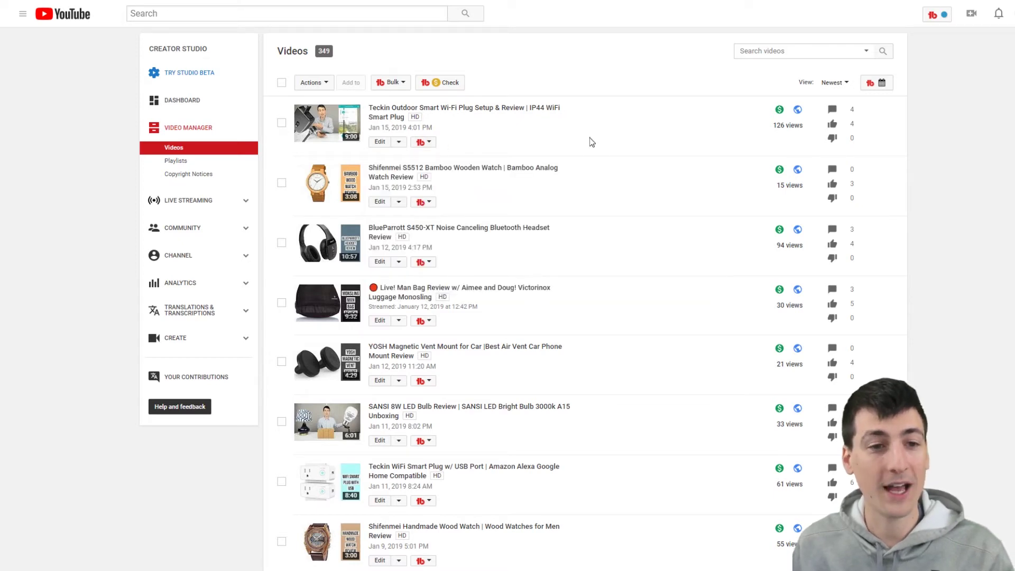
{"action": "scroll", "coordinate": [590, 140], "scroll_direction": "down", "scroll_amount": 1}
{"action": "scroll", "coordinate": [591, 143], "scroll_direction": "up", "scroll_amount": 1}
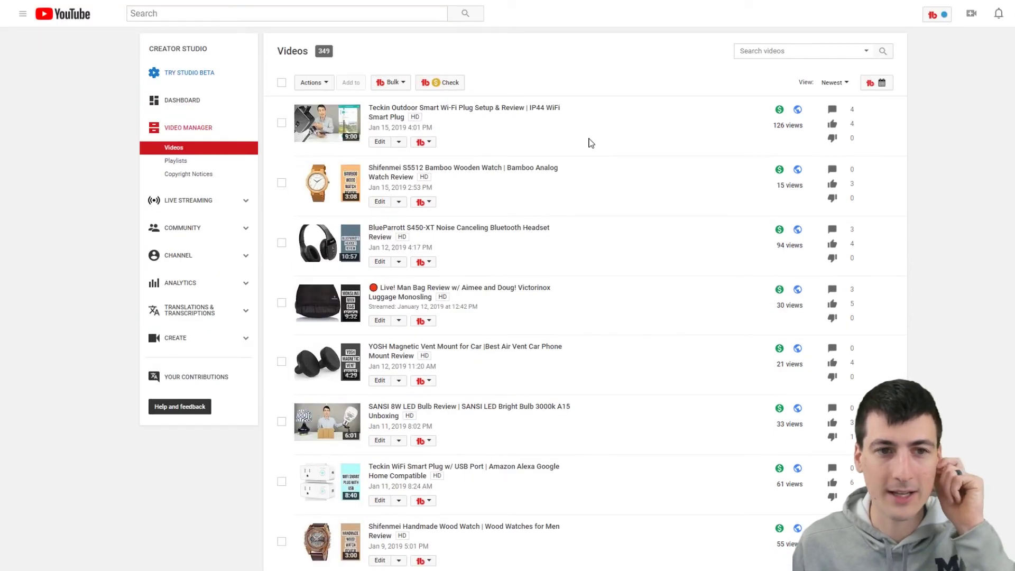